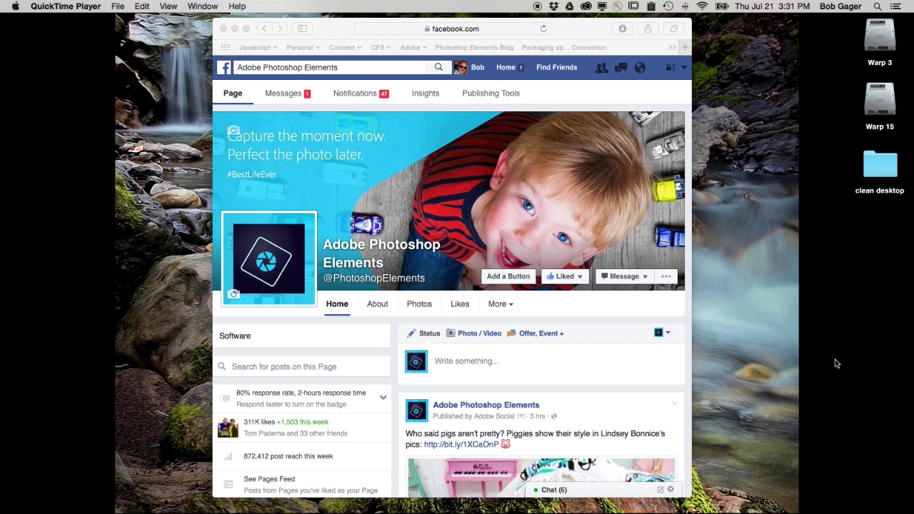
# Scroll down the Facebook page to the Ask Bob post's comments showing the two submitted portraits
pyautogui.scroll(-15, 566, 367)
pyautogui.scroll(-5, 565, 367)
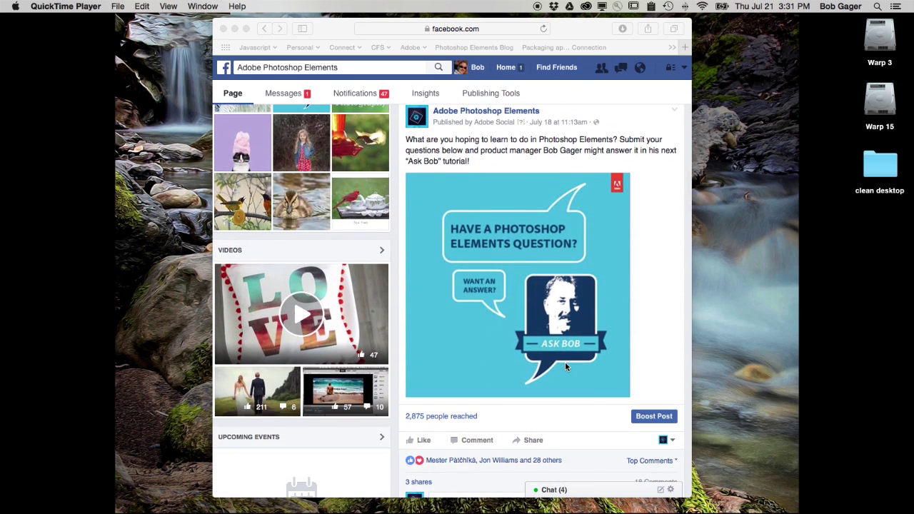
pyautogui.scroll(-10, 565, 366)
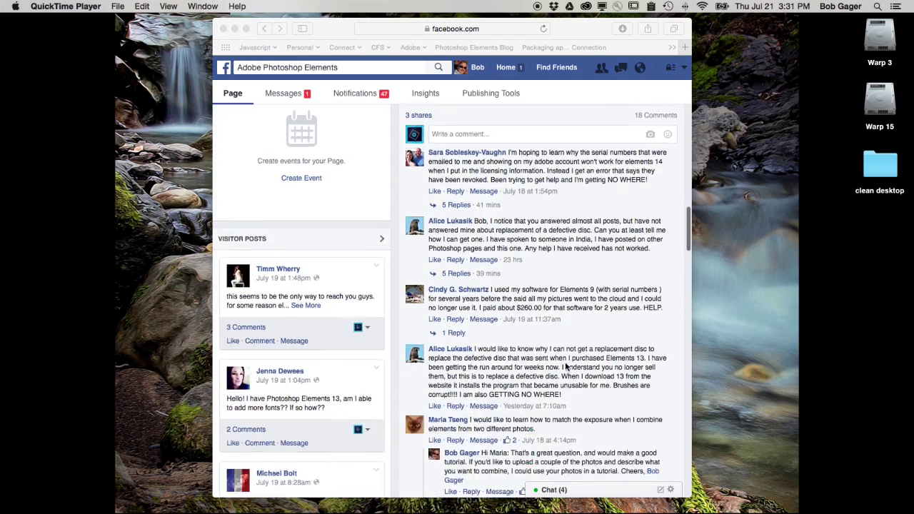
pyautogui.scroll(-2, 566, 367)
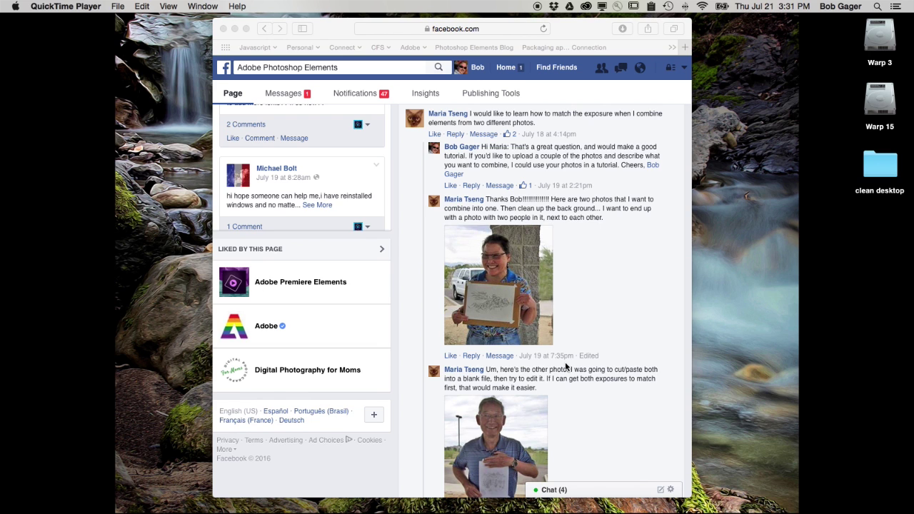
pyautogui.scroll(-1, 565, 367)
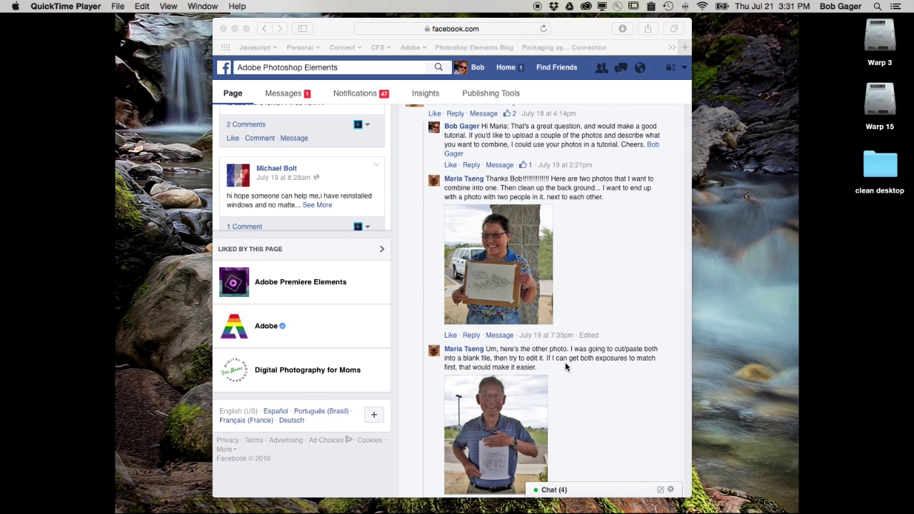
pyautogui.scroll(-1, 566, 367)
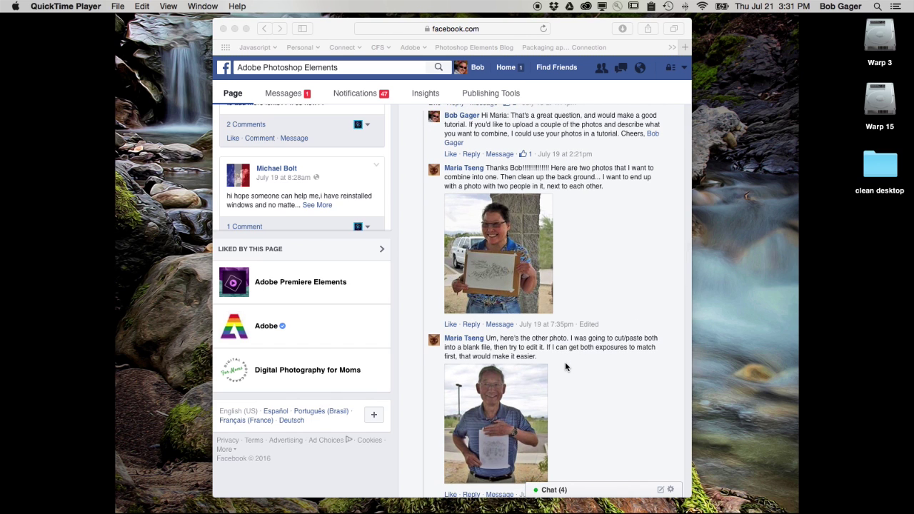
pyautogui.scroll(-1, 565, 366)
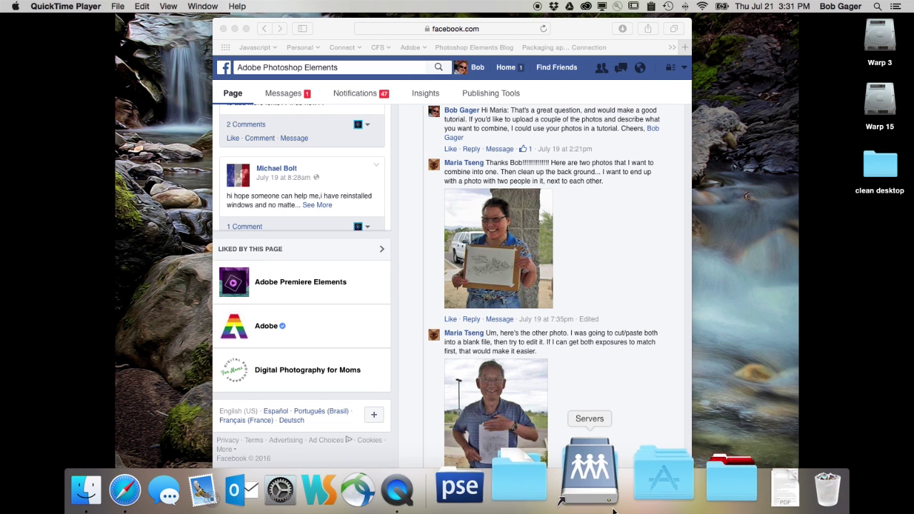
# Launch the Photoshop Elements Editor and drag both portrait JPGs from Finder into it
pyautogui.click(551, 493)
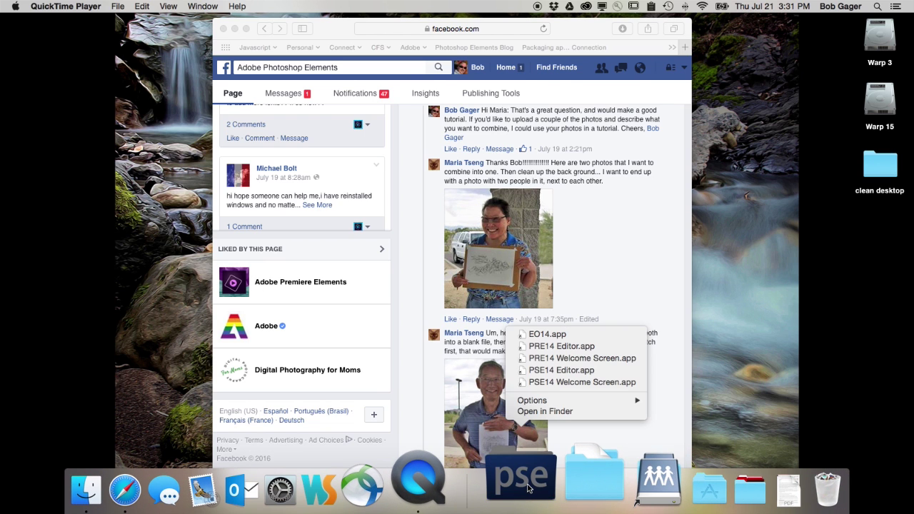
pyautogui.click(568, 371)
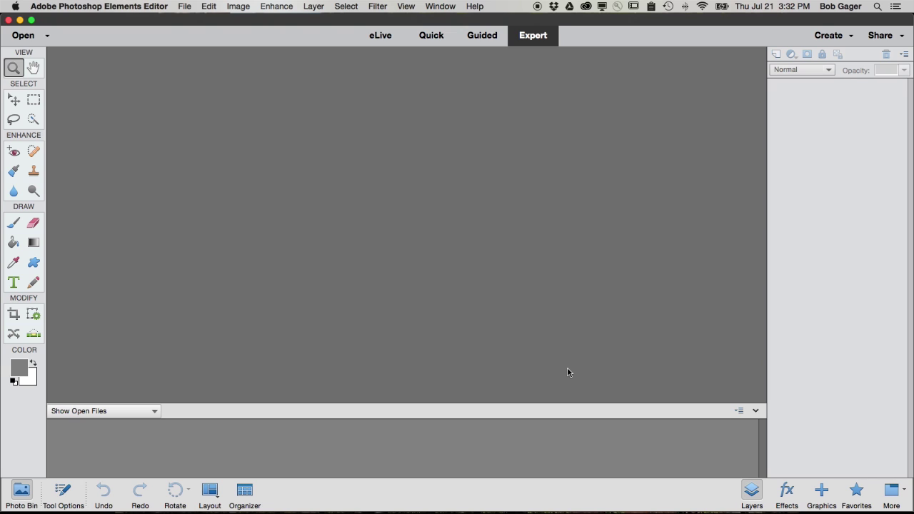
pyautogui.press('super+Tab')
pyautogui.press('super+Tab')
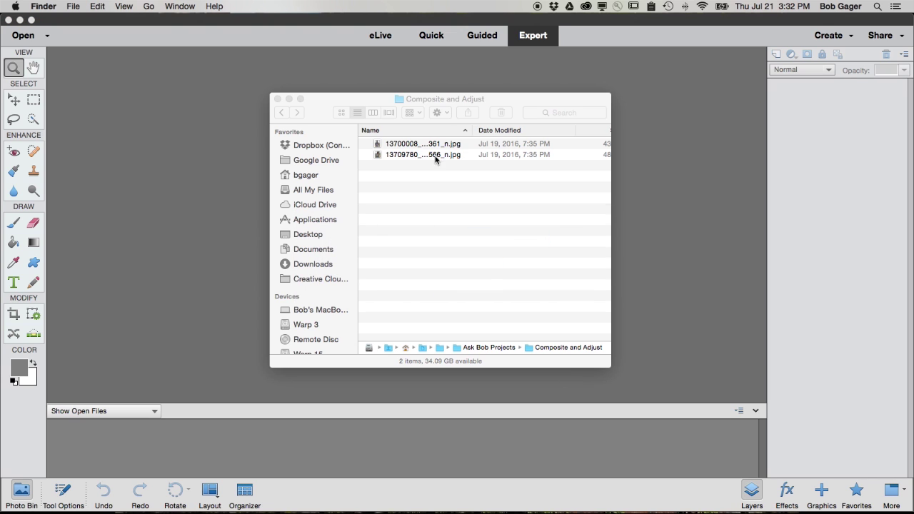
pyautogui.click(379, 144)
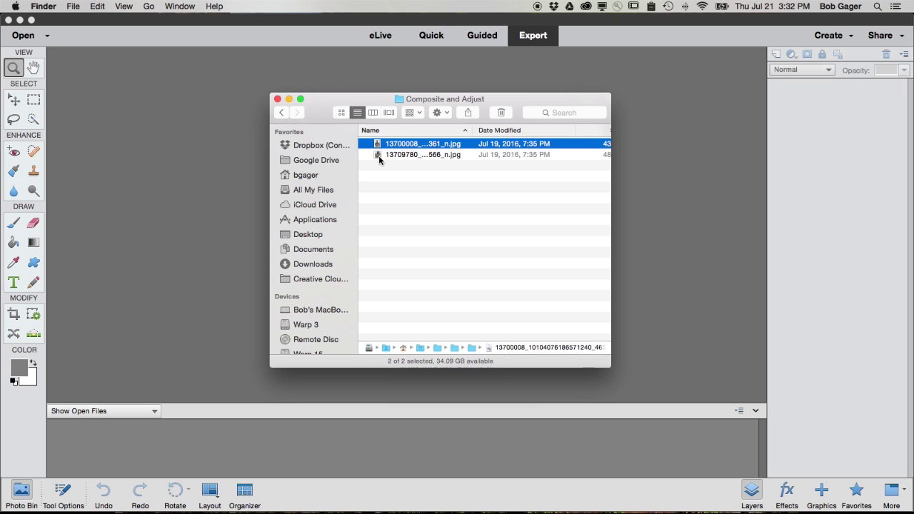
pyautogui.keyDown('shift'); pyautogui.click(379, 156); pyautogui.keyUp('shift')
pyautogui.moveTo(379, 149); pyautogui.dragTo(155, 153)
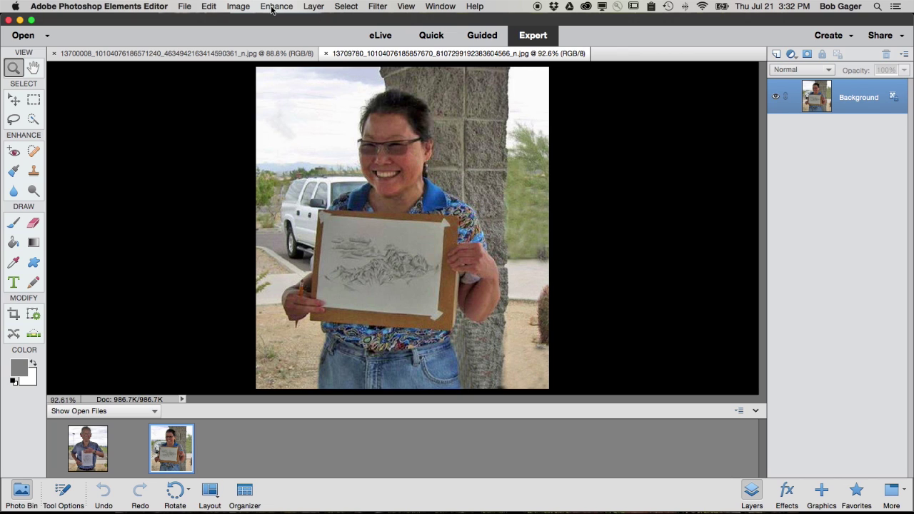
# Set the woman's photo canvas width to 14 inches with a left-middle anchor
pyautogui.click(240, 8)
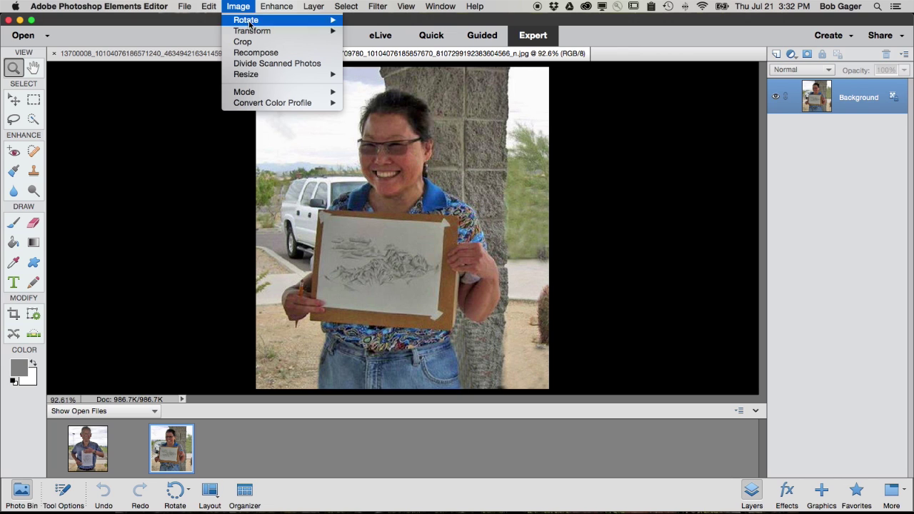
pyautogui.moveTo(270, 76)
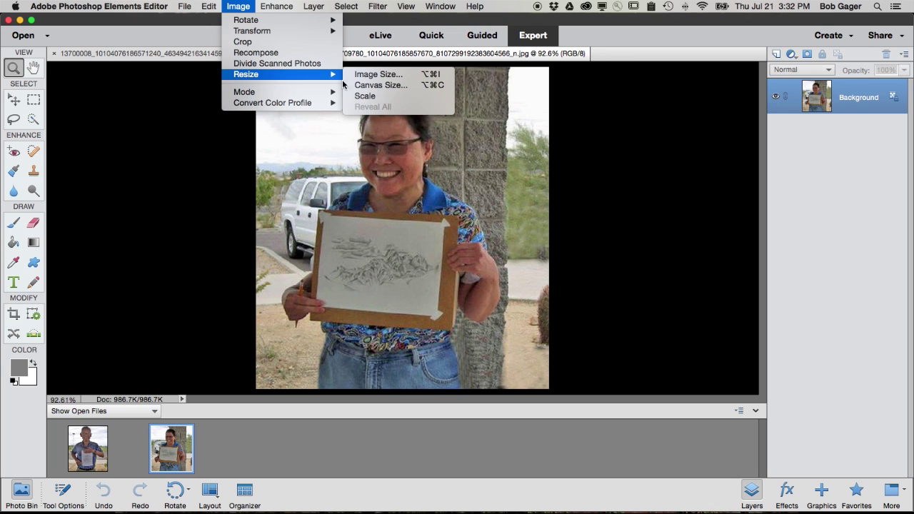
pyautogui.click(387, 86)
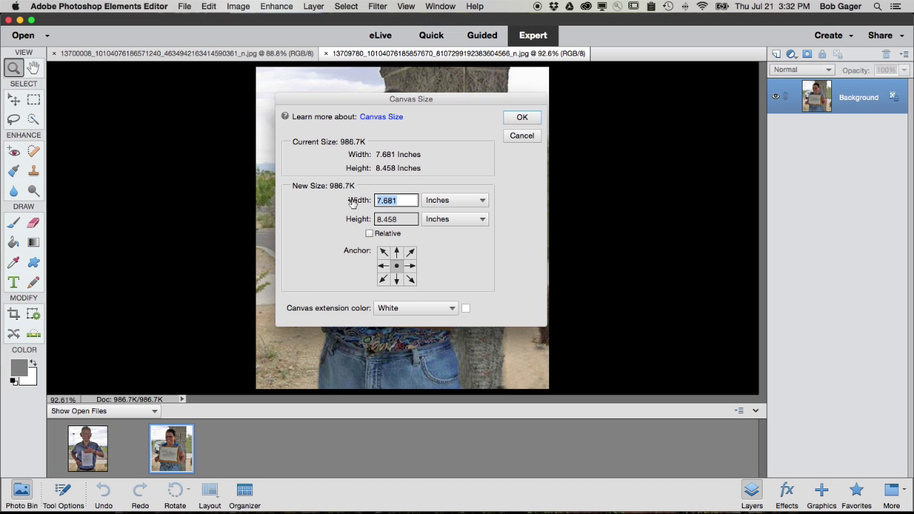
pyautogui.click(405, 201)
pyautogui.doubleClick(406, 201)
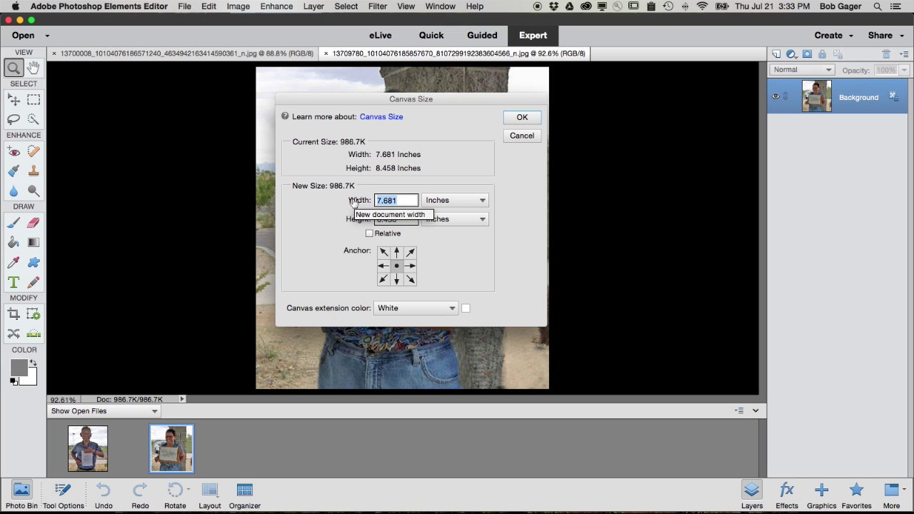
pyautogui.write('14')
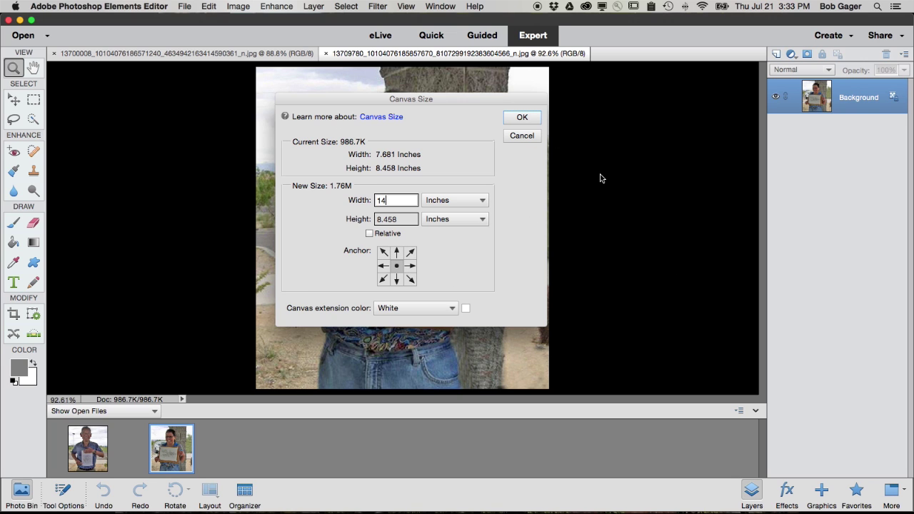
pyautogui.click(384, 268)
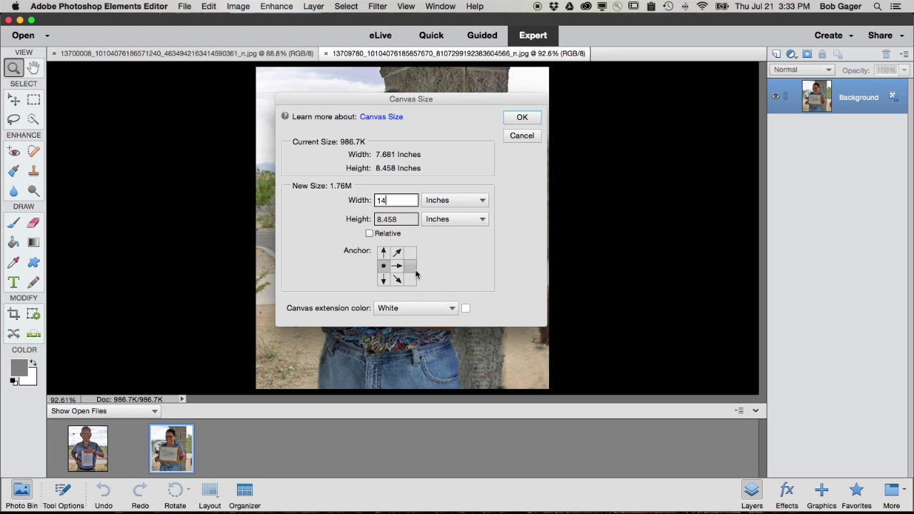
pyautogui.click(520, 118)
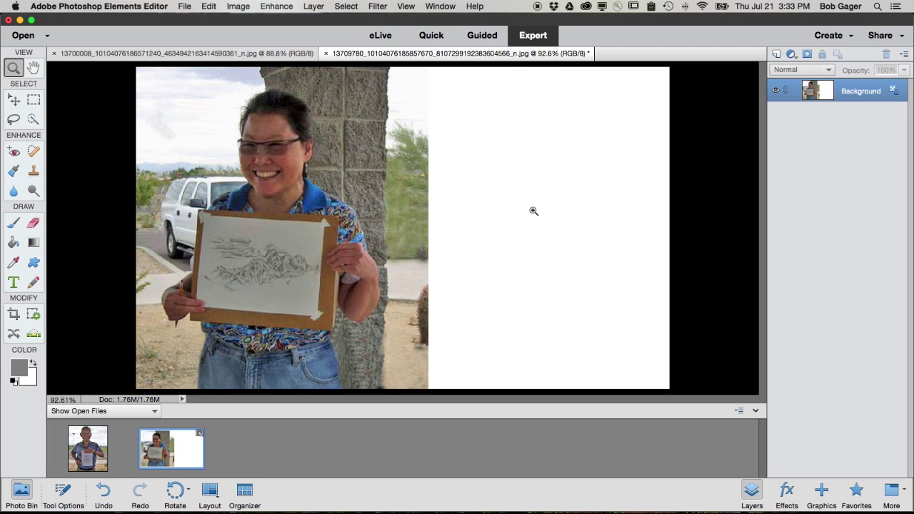
# Open the Photomerge category in Guided mode and launch Photomerge Compose
pyautogui.click(482, 36)
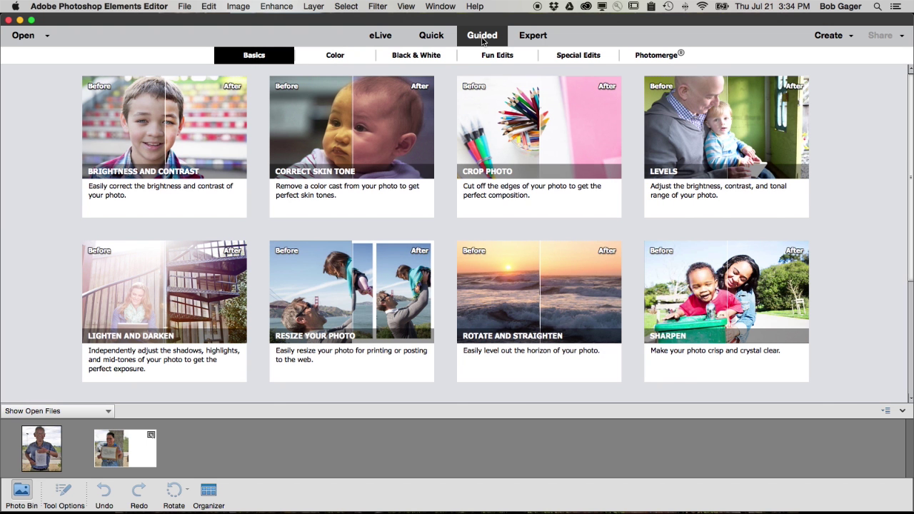
pyautogui.click(659, 56)
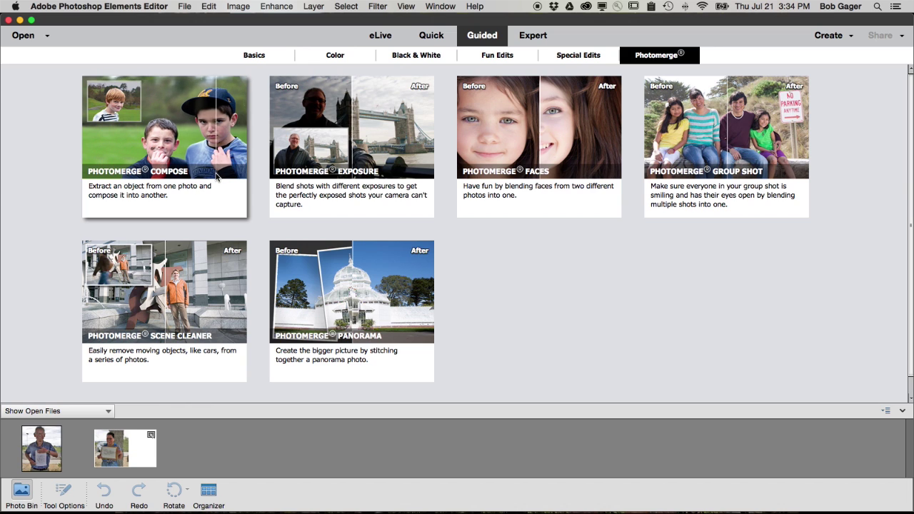
pyautogui.click(165, 157)
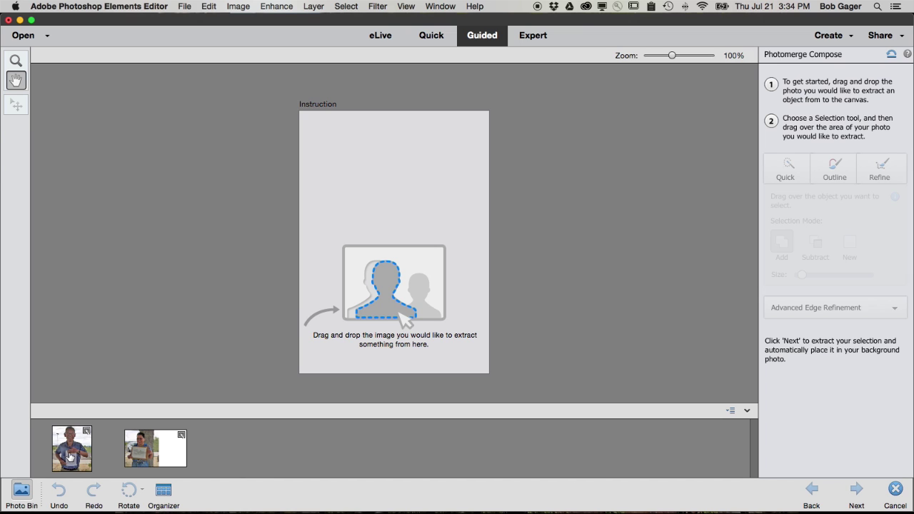
# Load the man's photo as the source and Quick-select his face, shirt and paper with an enlarged brush
pyautogui.moveTo(72, 463); pyautogui.dragTo(402, 209)
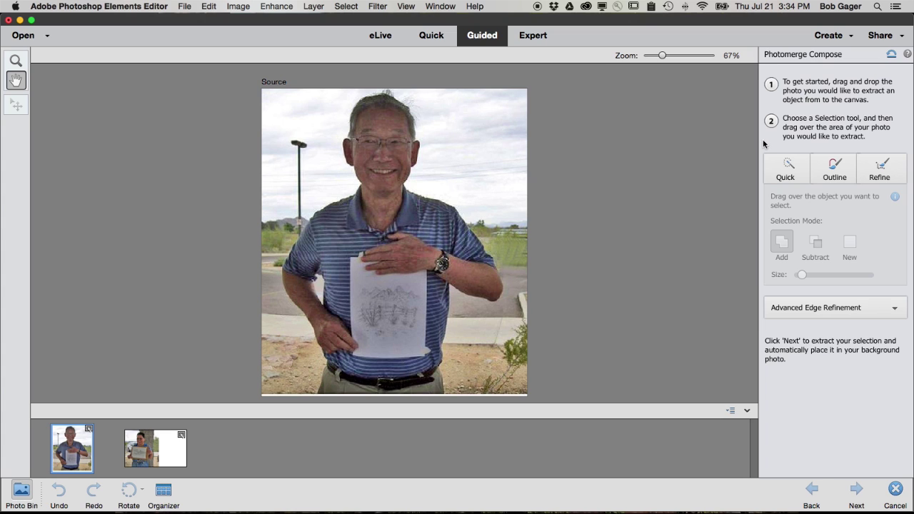
pyautogui.click(787, 173)
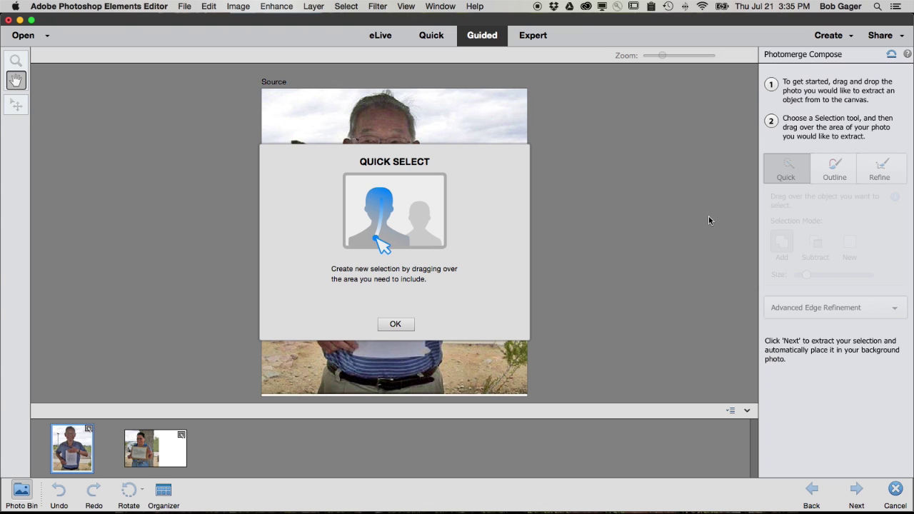
pyautogui.click(403, 327)
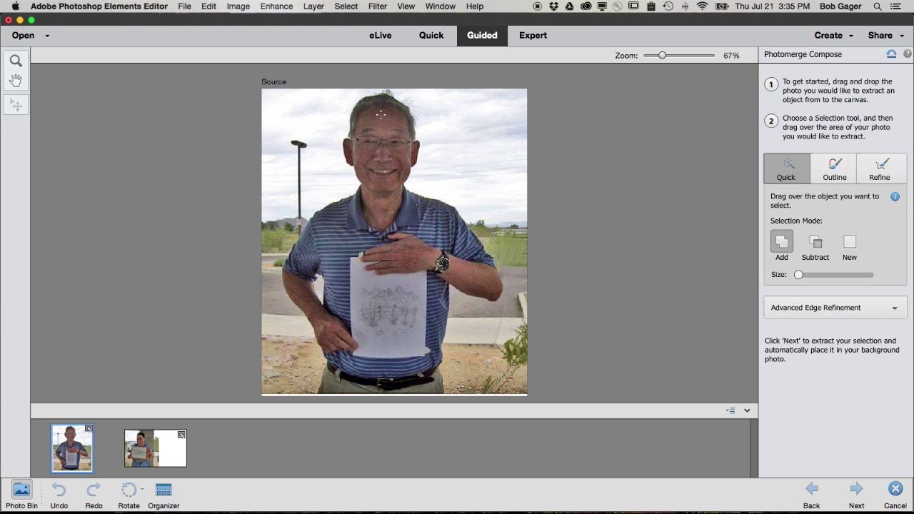
pyautogui.moveTo(383, 143); pyautogui.dragTo(381, 160)
pyautogui.moveTo(799, 275); pyautogui.dragTo(813, 275)
pyautogui.moveTo(381, 135)
pyautogui.mouseDown()
pyautogui.moveTo(386, 159)
pyautogui.moveTo(383, 124)
pyautogui.mouseUp()
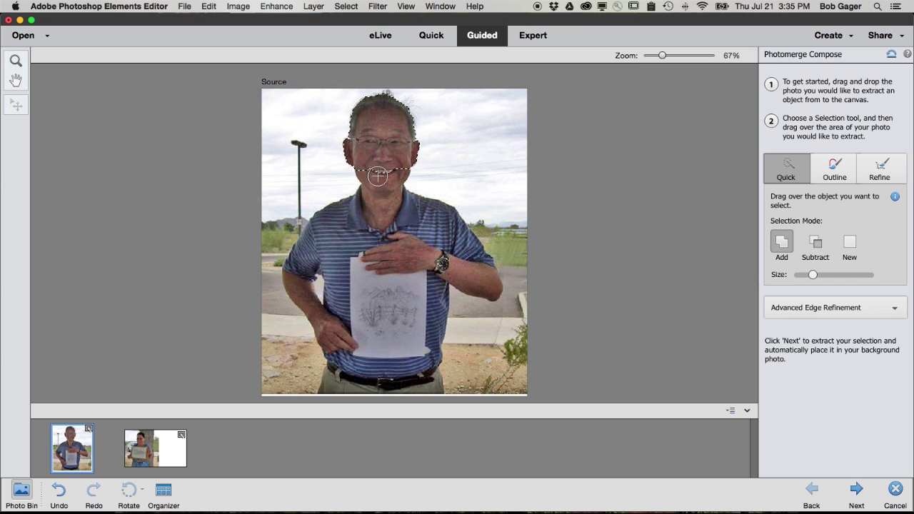
pyautogui.moveTo(391, 223)
pyautogui.mouseDown()
pyautogui.moveTo(392, 285)
pyautogui.moveTo(349, 250)
pyautogui.moveTo(349, 267)
pyautogui.moveTo(318, 260)
pyautogui.moveTo(346, 323)
pyautogui.moveTo(314, 294)
pyautogui.moveTo(348, 358)
pyautogui.moveTo(390, 359)
pyautogui.moveTo(451, 254)
pyautogui.moveTo(443, 246)
pyautogui.moveTo(466, 269)
pyautogui.moveTo(419, 273)
pyautogui.moveTo(430, 272)
pyautogui.moveTo(420, 360)
pyautogui.moveTo(384, 354)
pyautogui.moveTo(384, 382)
pyautogui.moveTo(343, 384)
pyautogui.moveTo(411, 377)
pyautogui.moveTo(423, 385)
pyautogui.moveTo(397, 344)
pyautogui.moveTo(418, 381)
pyautogui.moveTo(413, 404)
pyautogui.mouseUp()
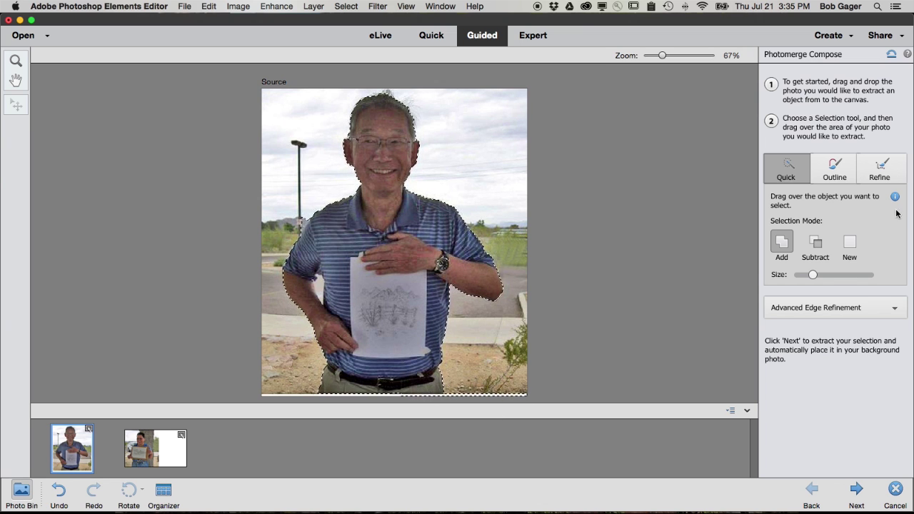
# Subtract the bottom ground strip from the man's selection, shrink the brush, and return to Add mode
pyautogui.click(818, 245)
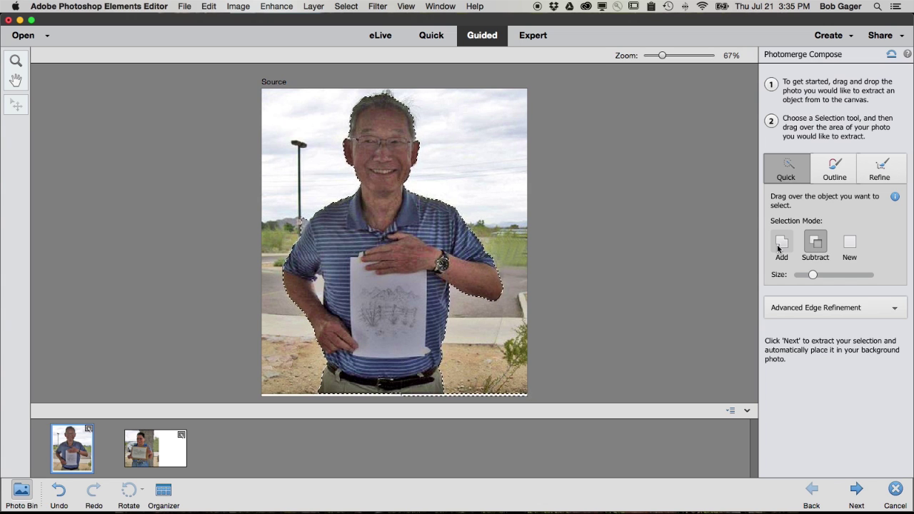
pyautogui.moveTo(477, 385); pyautogui.dragTo(484, 395)
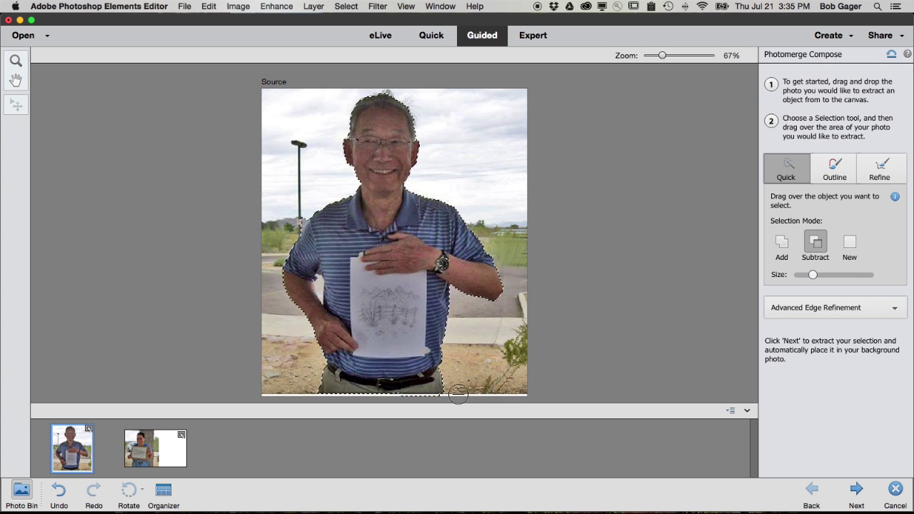
pyautogui.moveTo(813, 276); pyautogui.dragTo(803, 280)
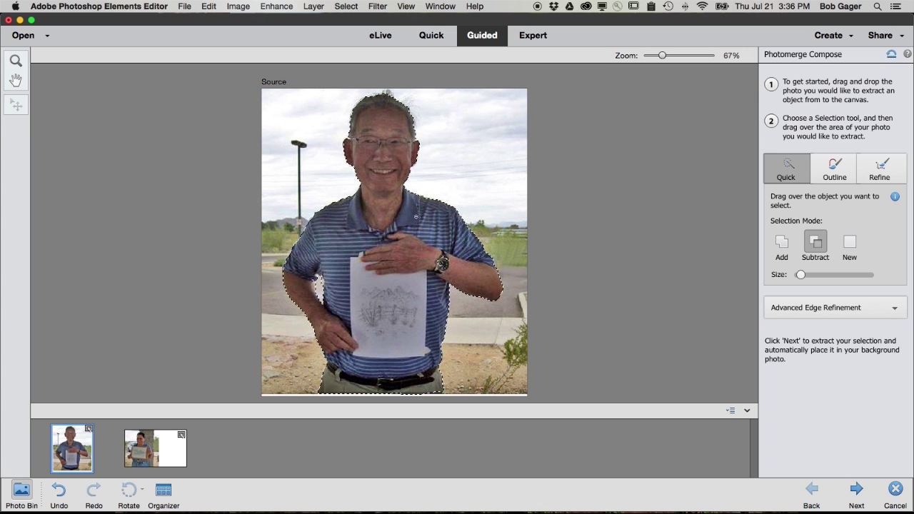
pyautogui.click(779, 245)
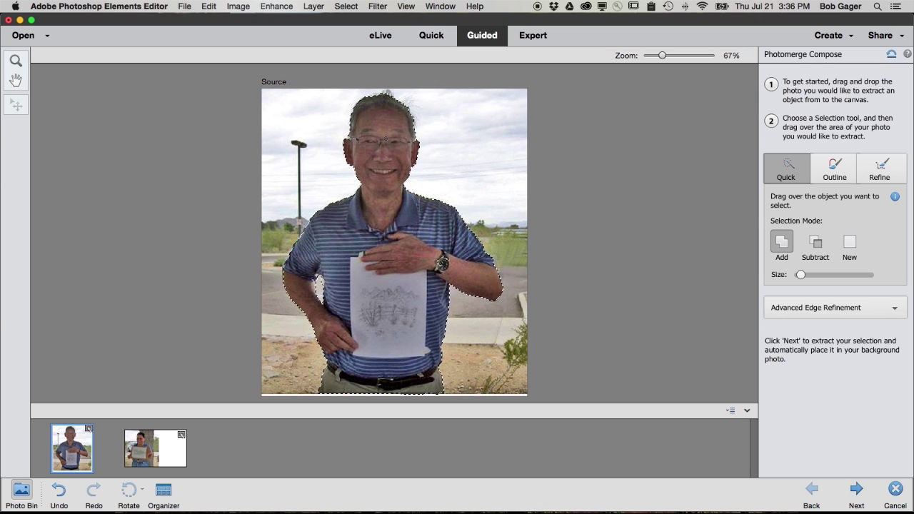
# Use Refine's Push brush to extend the selection edge around the man's hair
pyautogui.click(886, 166)
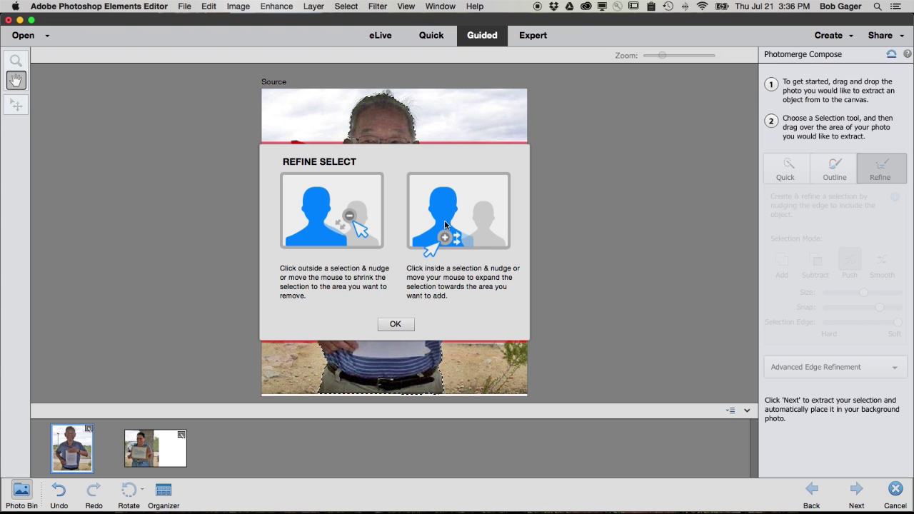
pyautogui.click(395, 325)
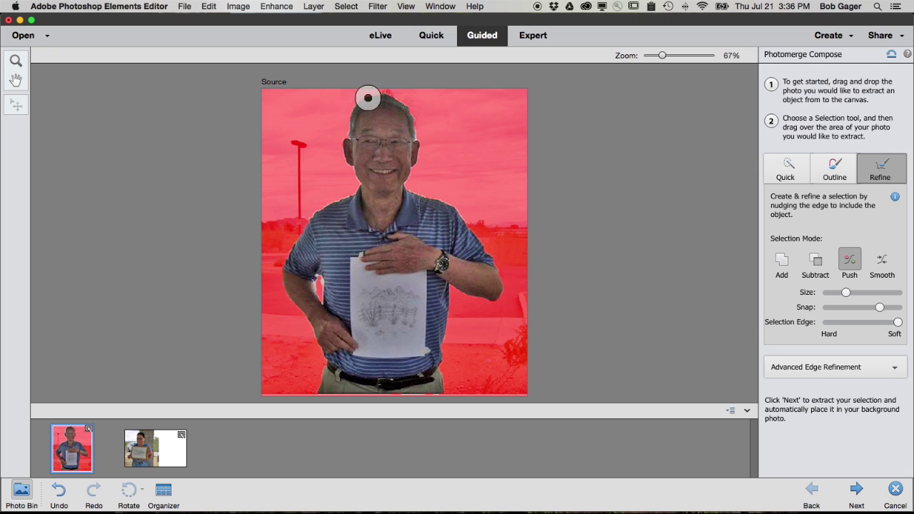
pyautogui.moveTo(413, 123)
pyautogui.mouseDown()
pyautogui.moveTo(400, 99)
pyautogui.moveTo(374, 88)
pyautogui.moveTo(358, 106)
pyautogui.moveTo(374, 94)
pyautogui.moveTo(402, 100)
pyautogui.mouseUp()
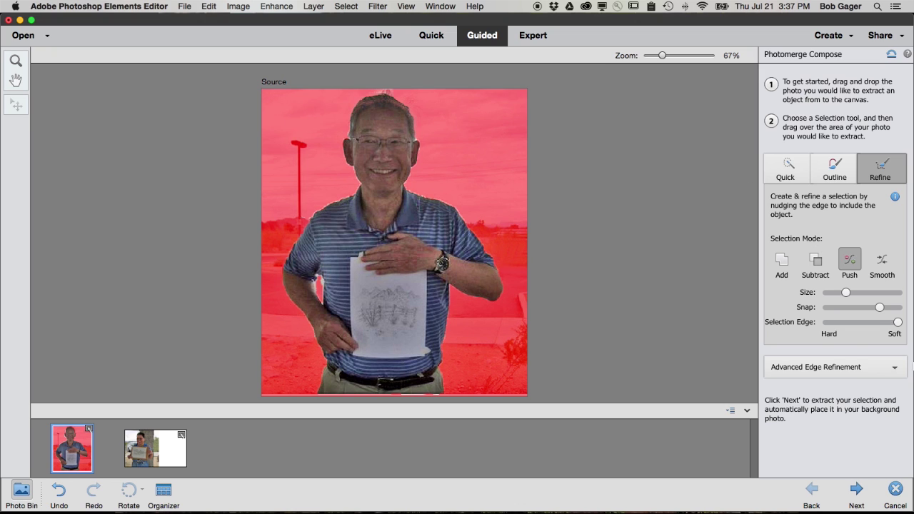
# Extract the man into the widened photo and move him to stand right of the woman
pyautogui.click(857, 490)
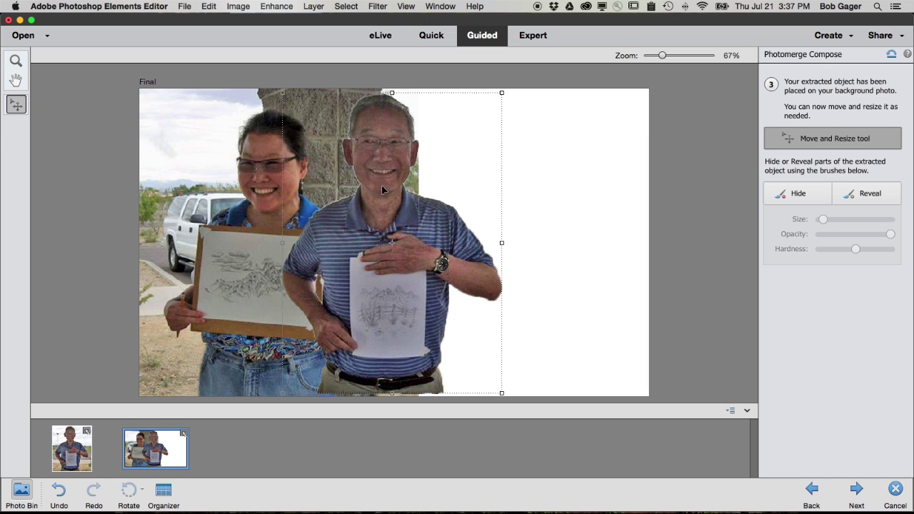
pyautogui.moveTo(382, 190); pyautogui.dragTo(428, 194)
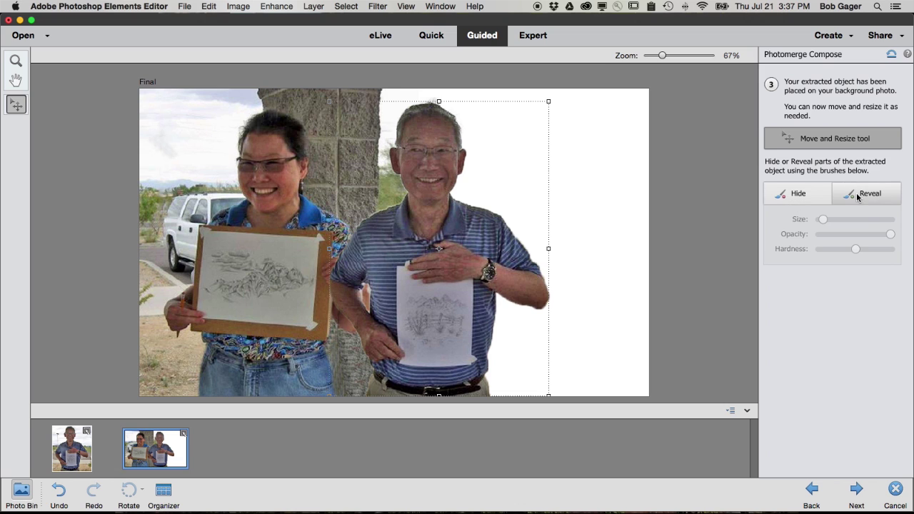
# Hide the man's sleeve over the woman's arm with a larger, softer brush, then switch to a smaller Reveal brush
pyautogui.click(797, 198)
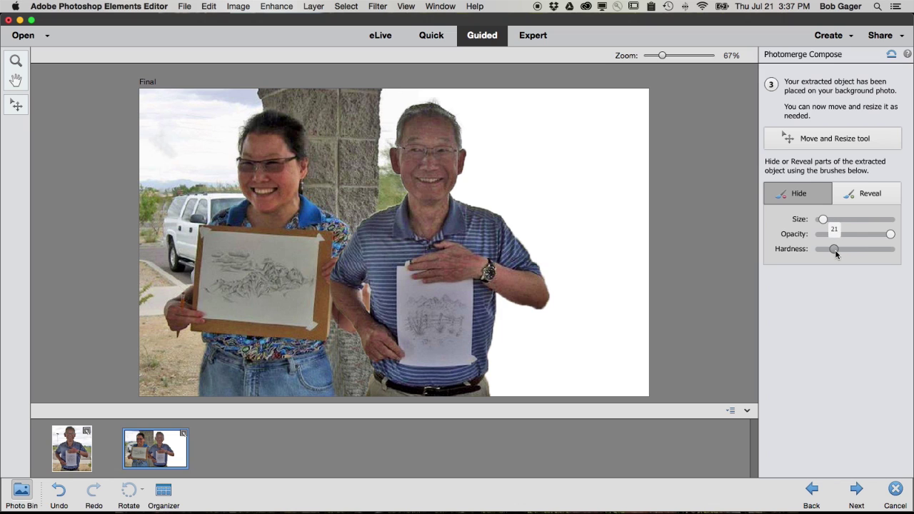
pyautogui.moveTo(844, 251); pyautogui.dragTo(840, 250)
pyautogui.moveTo(830, 222); pyautogui.dragTo(836, 220)
pyautogui.moveTo(343, 255)
pyautogui.mouseDown()
pyautogui.moveTo(342, 291)
pyautogui.moveTo(340, 235)
pyautogui.moveTo(358, 329)
pyautogui.moveTo(360, 296)
pyautogui.moveTo(366, 301)
pyautogui.moveTo(343, 242)
pyautogui.moveTo(348, 315)
pyautogui.mouseUp()
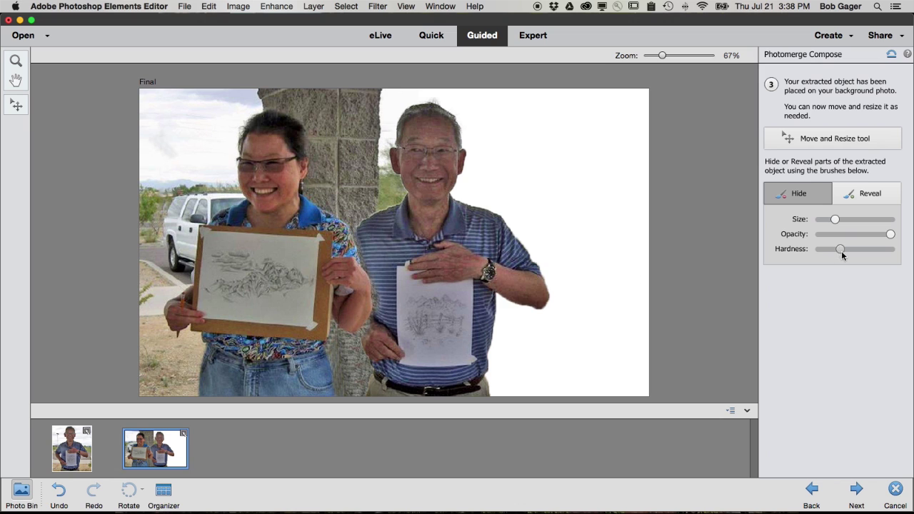
pyautogui.click(872, 198)
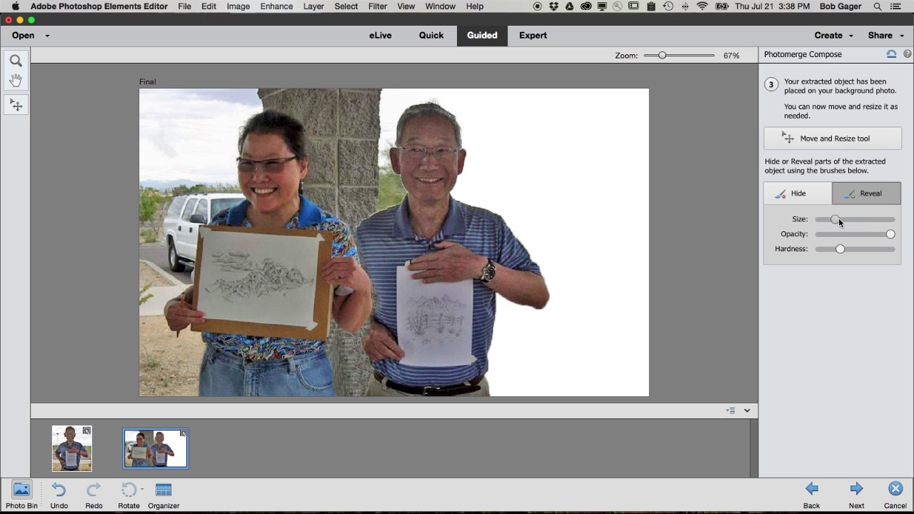
pyautogui.moveTo(832, 221); pyautogui.dragTo(825, 220)
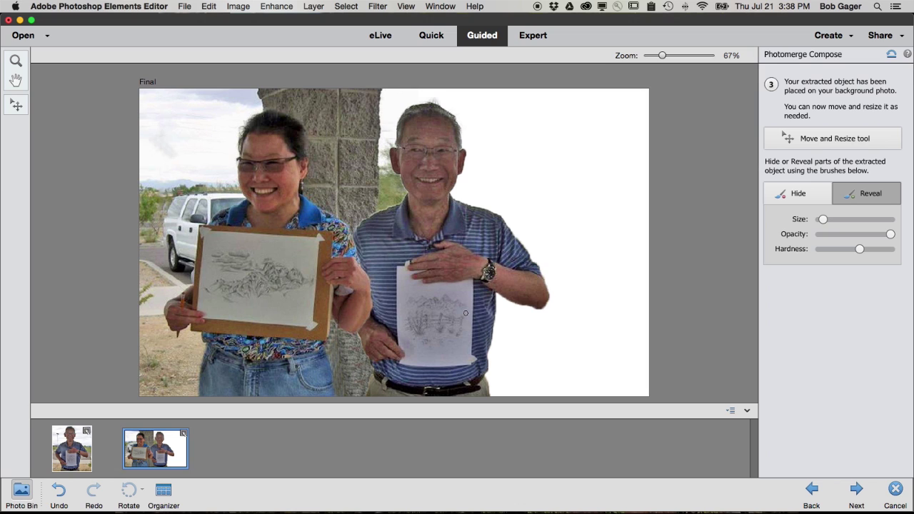
# Advance to the tone step and apply Auto Match Color Tone to the man twice
pyautogui.click(857, 491)
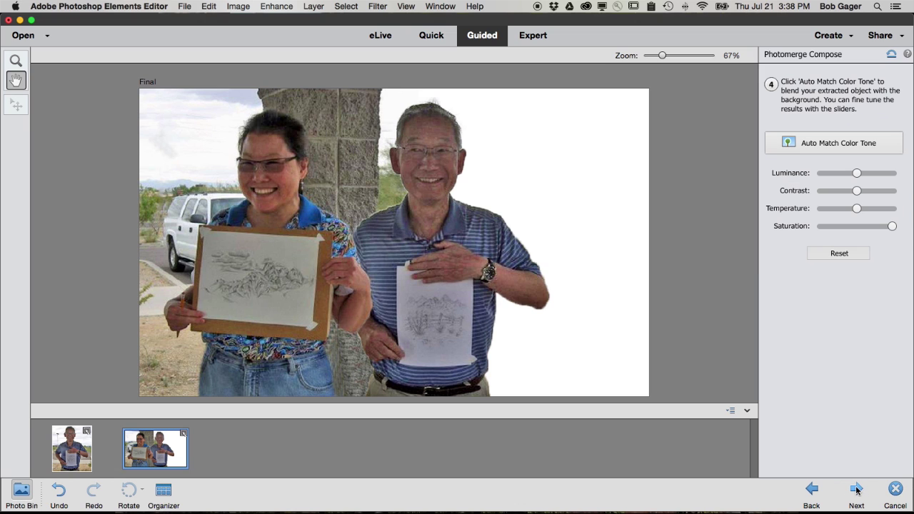
pyautogui.click(854, 152)
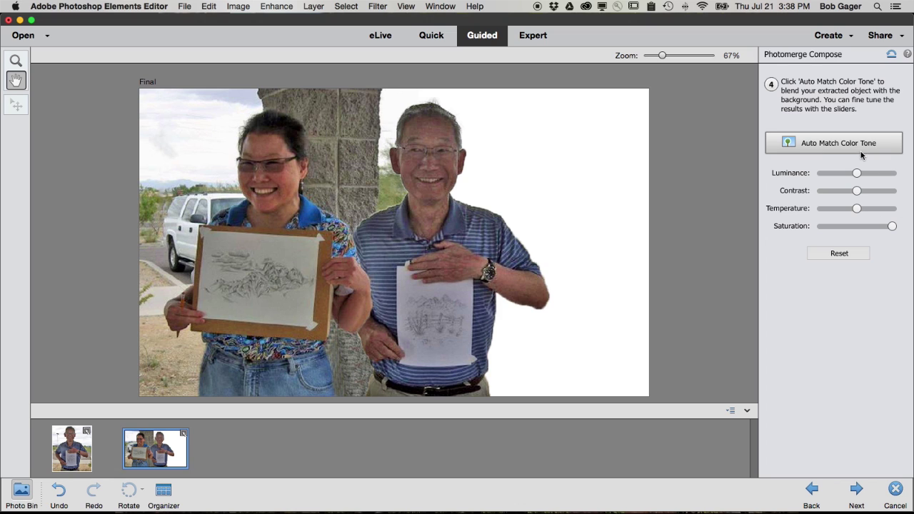
pyautogui.click(820, 143)
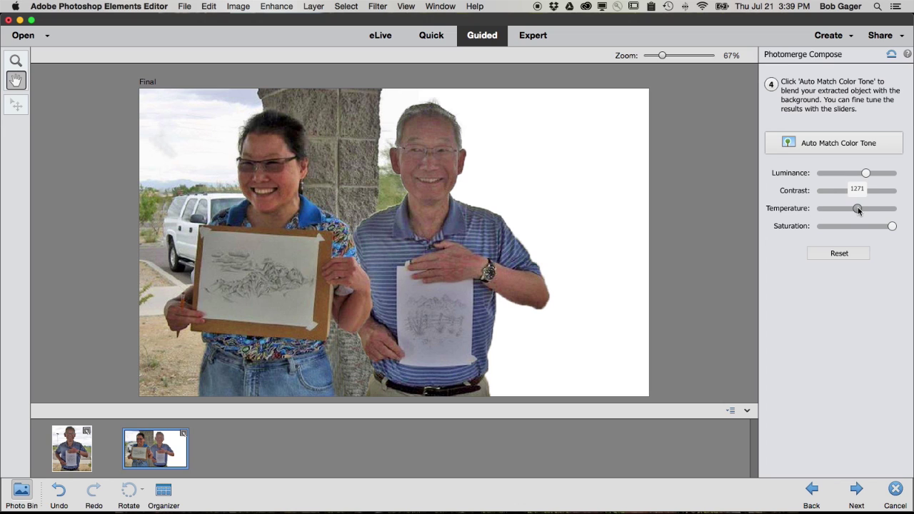
# Warm the man's colour temperature slightly and nudge his Luminance slider to blend with the woman's photo
pyautogui.moveTo(859, 208); pyautogui.dragTo(862, 208)
pyautogui.moveTo(864, 175); pyautogui.dragTo(906, 177)
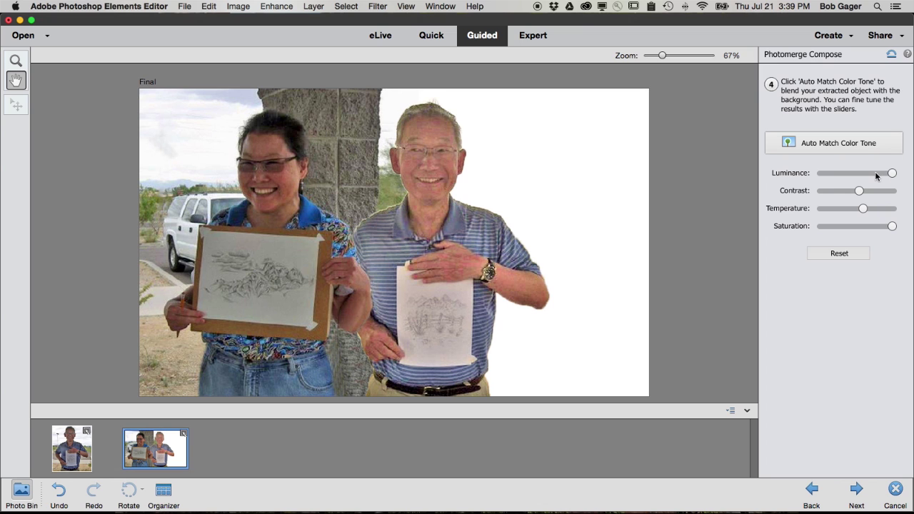
pyautogui.moveTo(866, 174); pyautogui.dragTo(863, 175)
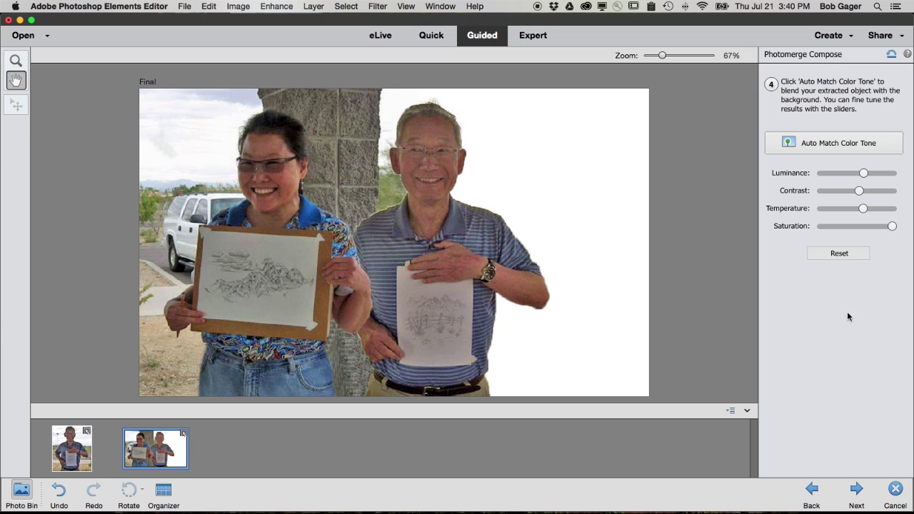
# Finish the guided composite and continue editing it In Expert as a new Untitled-3 document
pyautogui.click(858, 491)
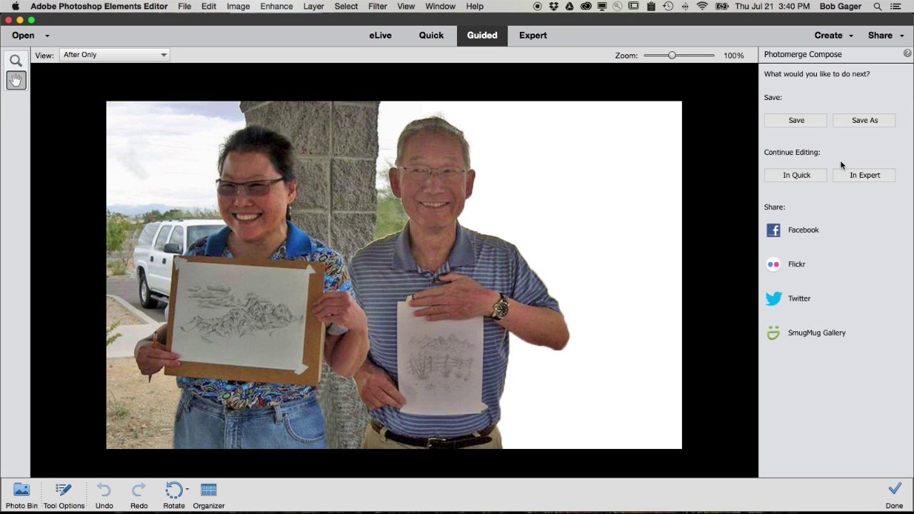
pyautogui.click(878, 177)
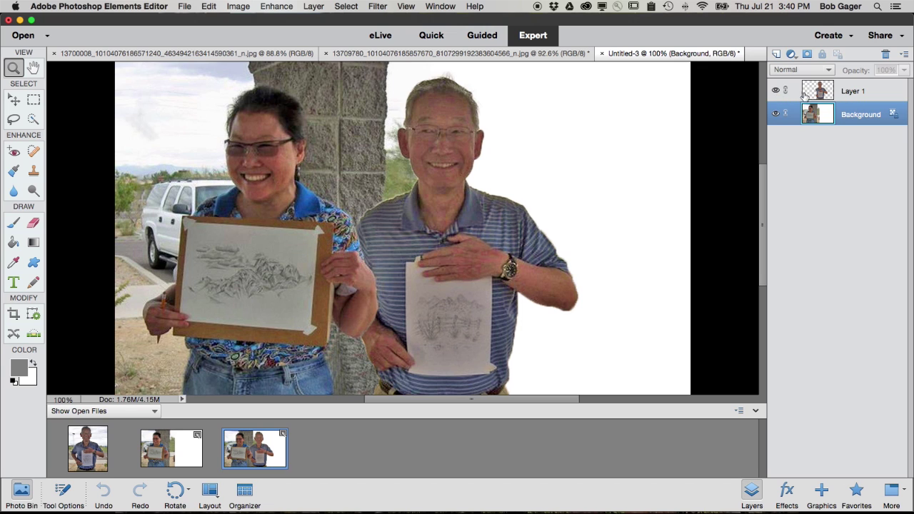
# Hide the man's layer, Layer 1, to reveal the background
pyautogui.click(776, 92)
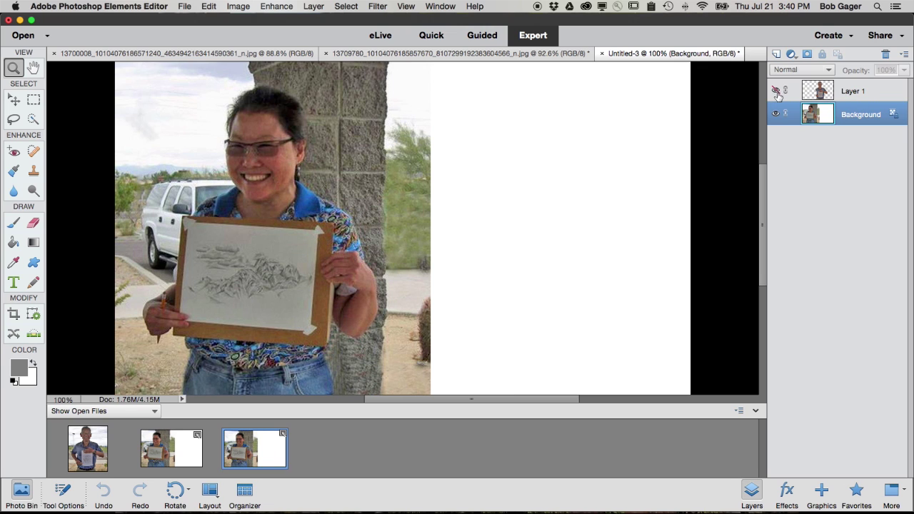
pyautogui.click(777, 92)
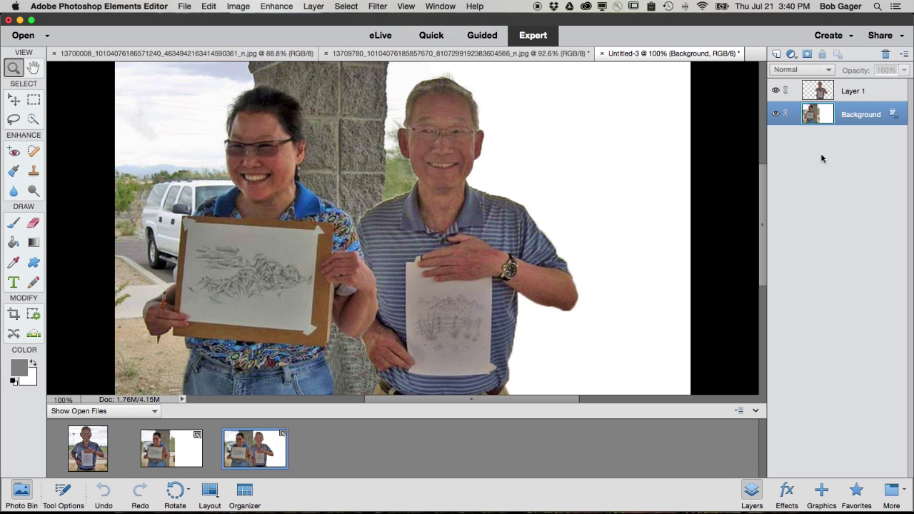
pyautogui.click(776, 91)
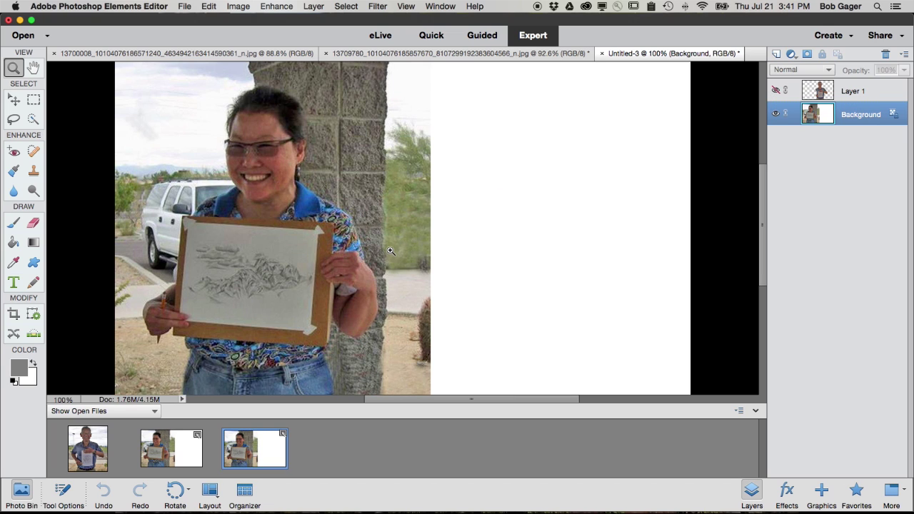
# Draw a tall rectangular marquee selection over the pillar's right side
pyautogui.click(33, 101)
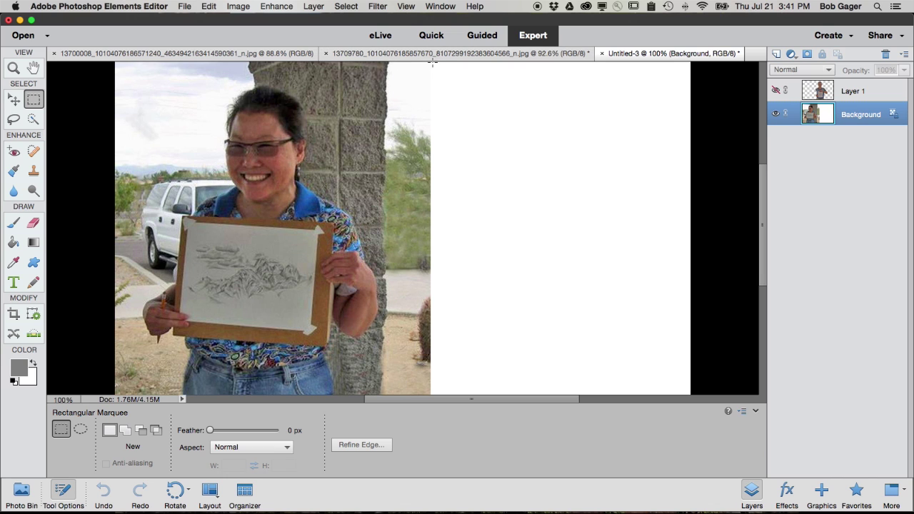
pyautogui.moveTo(431, 63); pyautogui.dragTo(322, 371)
pyautogui.scroll(3, 373, 118)
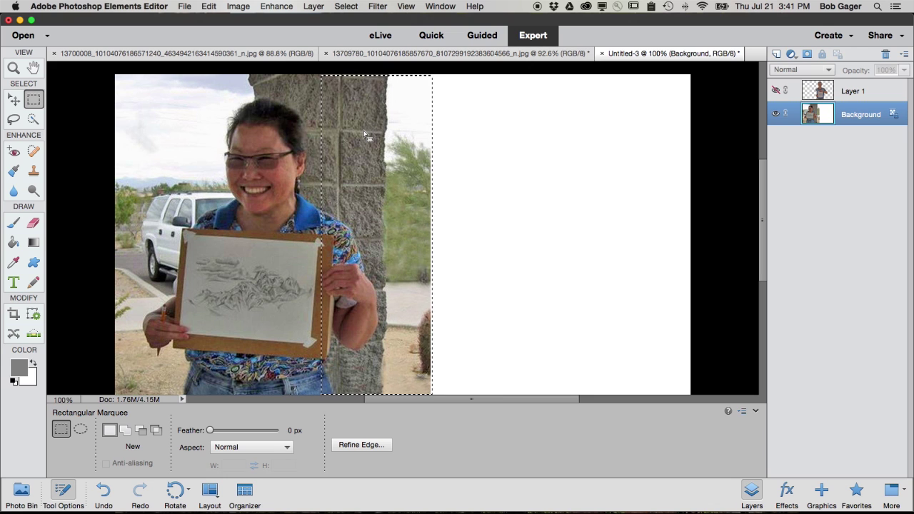
# Copy the selected pillar strip, paste it as Layer 2, and hide the Background
pyautogui.click(210, 5)
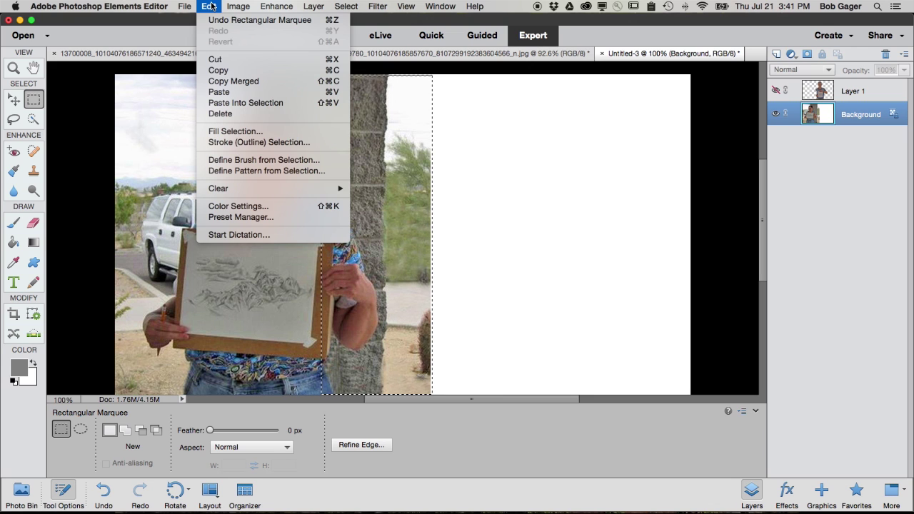
pyautogui.click(240, 72)
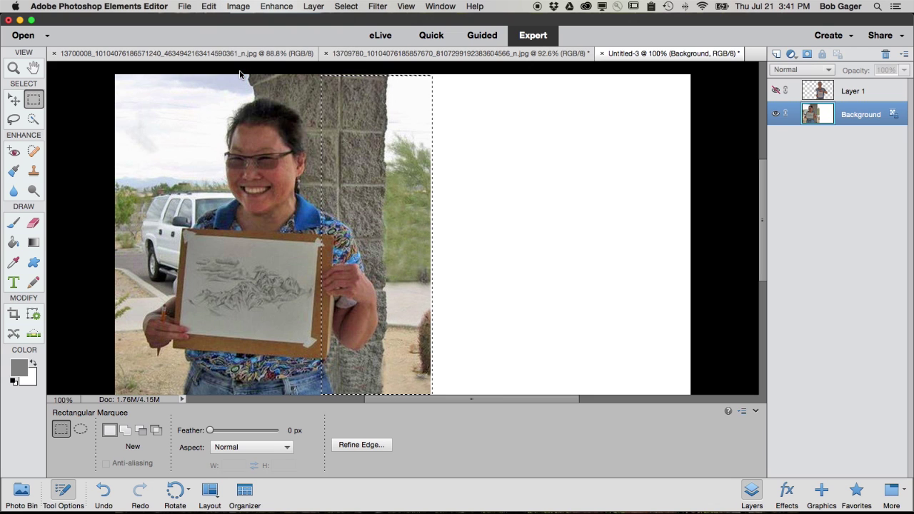
pyautogui.click(210, 7)
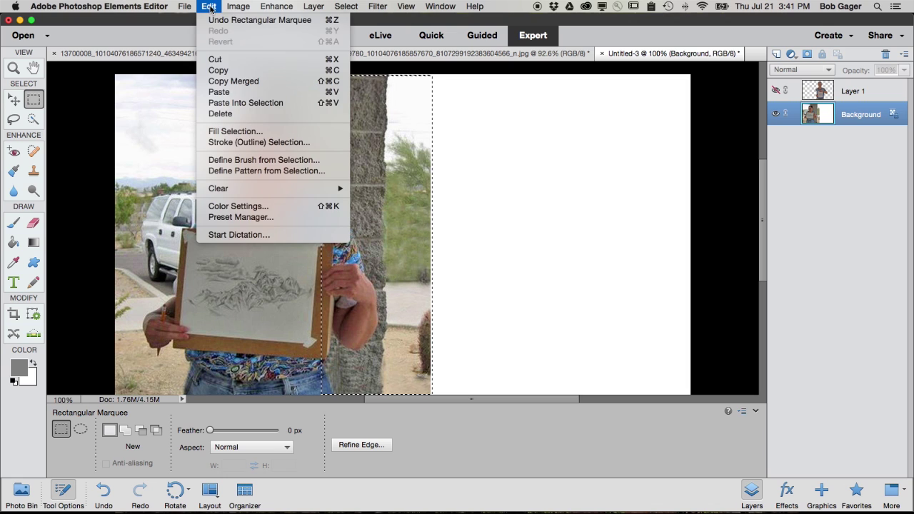
pyautogui.click(245, 104)
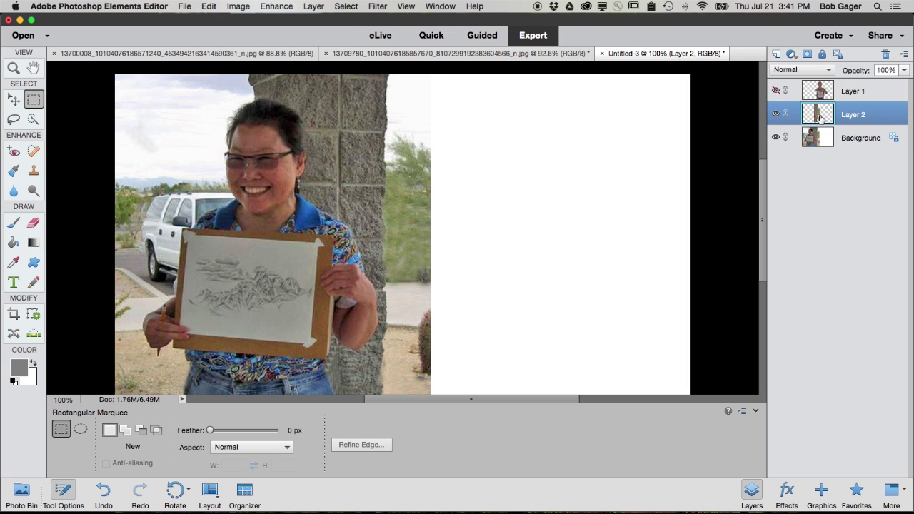
pyautogui.click(776, 139)
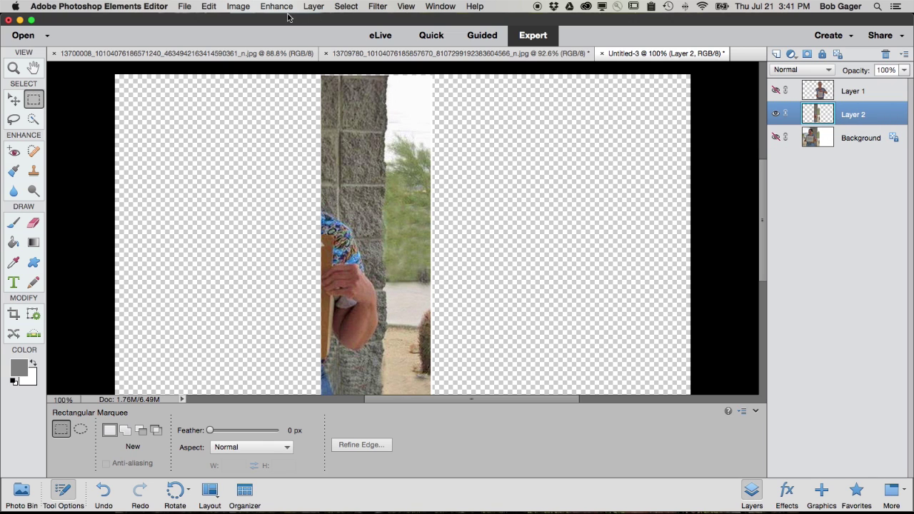
# Flip the pasted pillar strip horizontally and make the Background layer visible again
pyautogui.click(240, 6)
pyautogui.moveTo(243, 22)
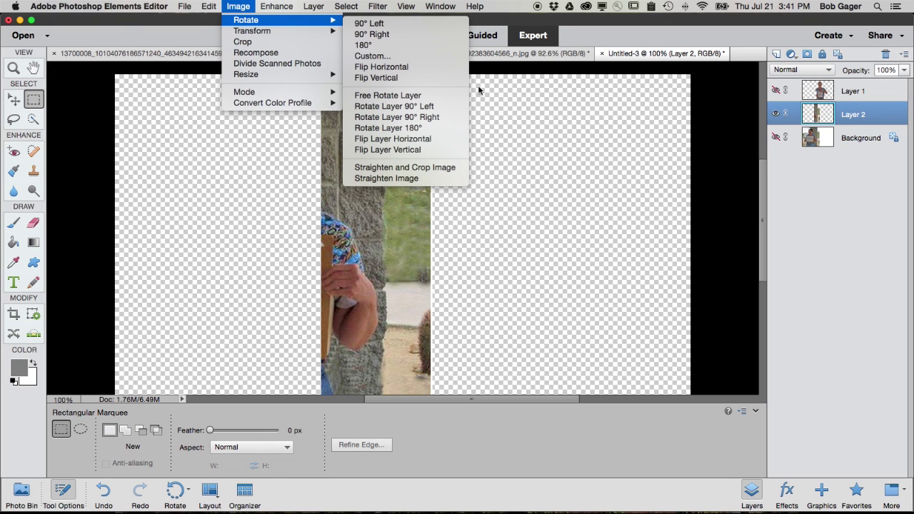
pyautogui.click(422, 143)
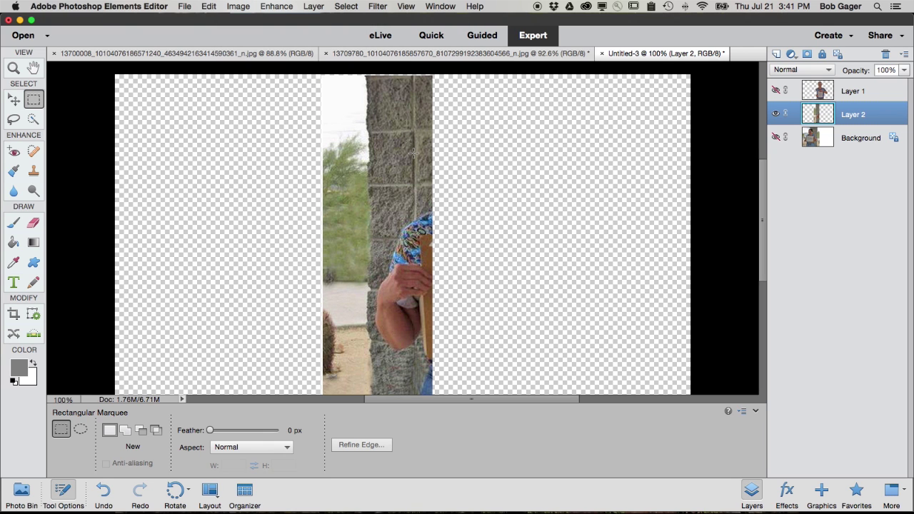
pyautogui.click(776, 139)
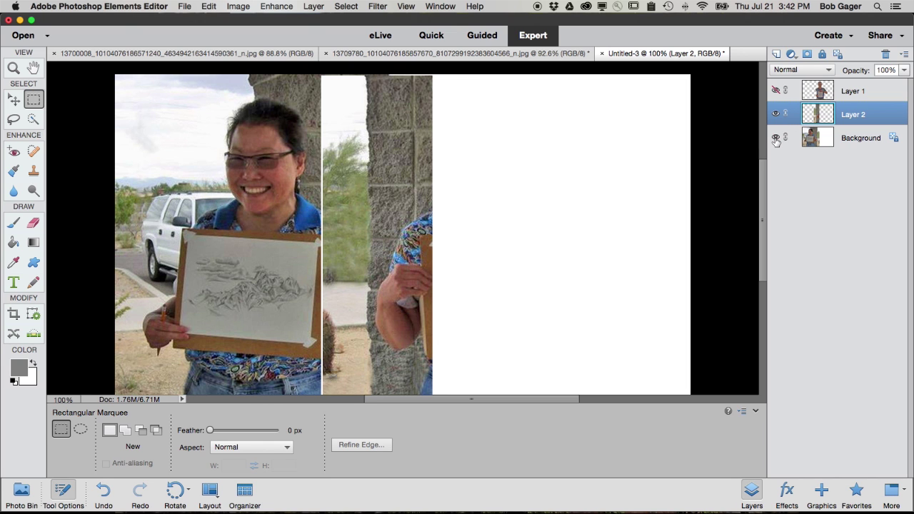
# With the man's layer shown, slide the pillar layer to the right using the Move tool
pyautogui.click(776, 91)
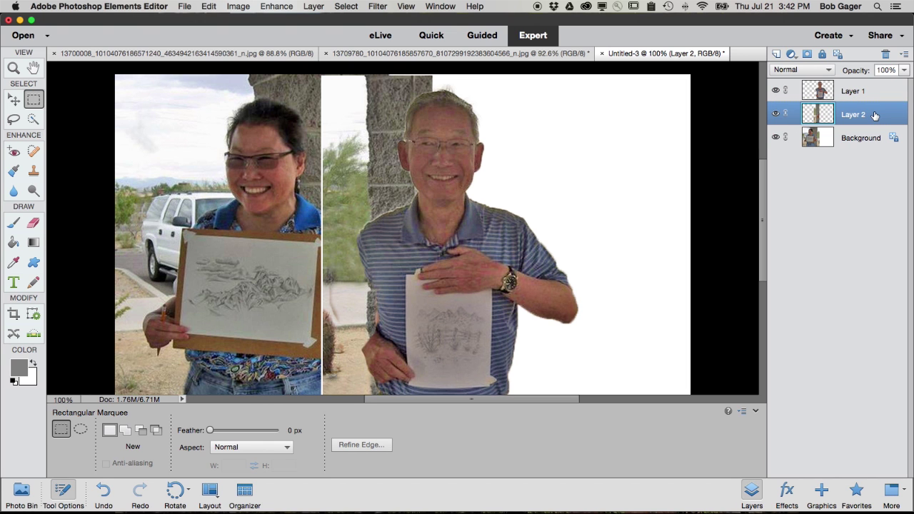
pyautogui.click(16, 101)
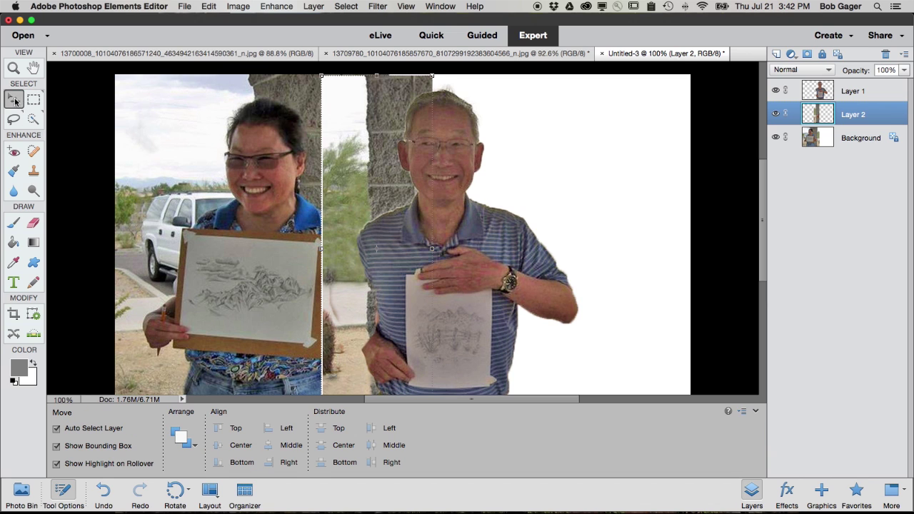
pyautogui.moveTo(371, 150); pyautogui.dragTo(537, 145)
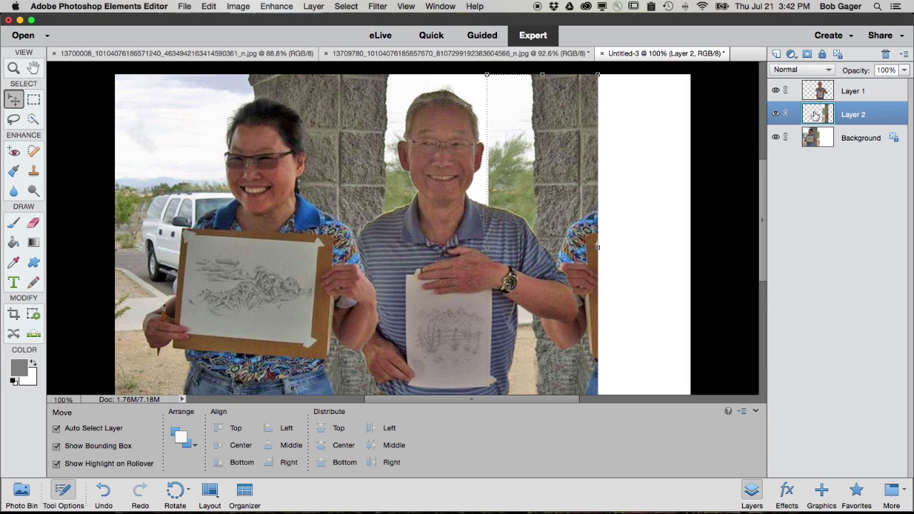
# Hide the man's layer again and make Layer 2 the active layer
pyautogui.click(776, 91)
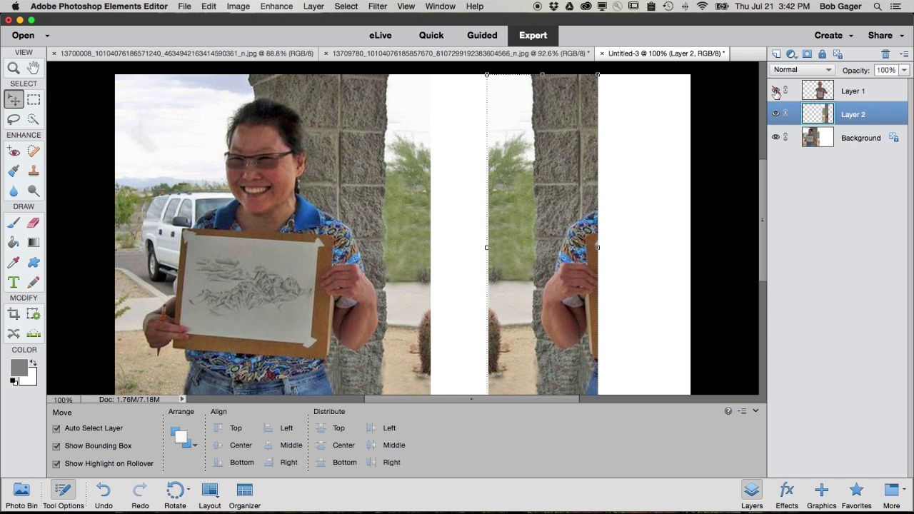
pyautogui.click(658, 179)
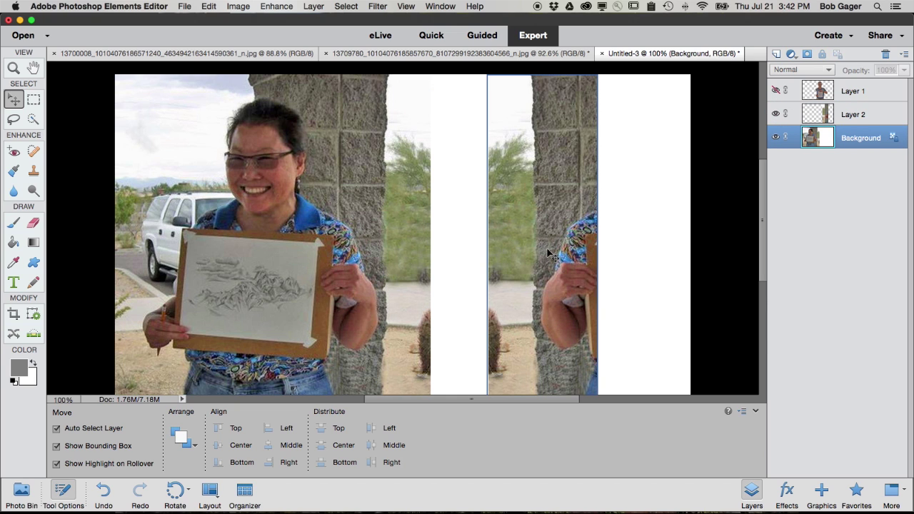
pyautogui.click(875, 116)
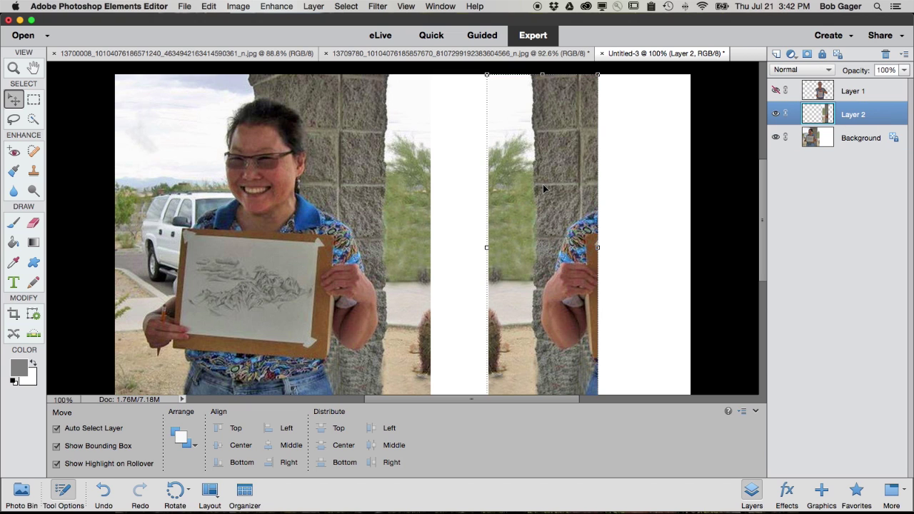
# Marquee-select a tall, narrow strip of desert scenery beside the white gap between the pillars
pyautogui.click(34, 102)
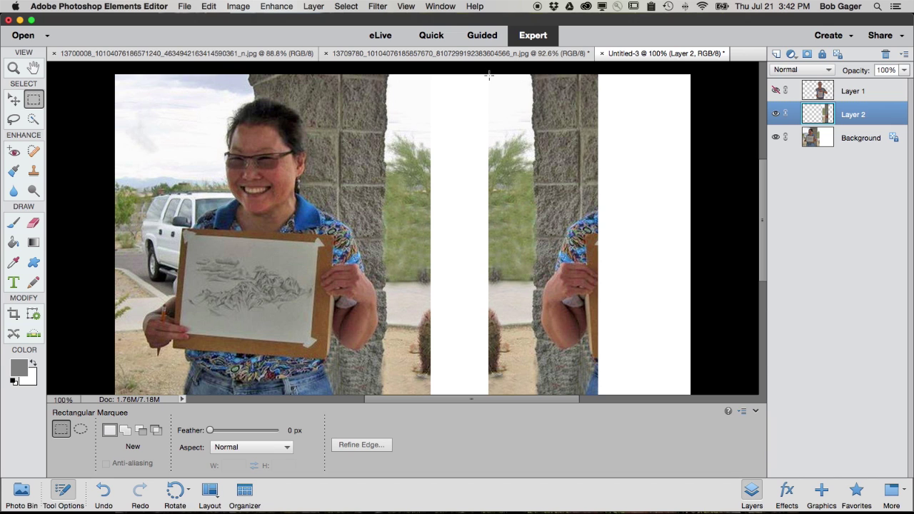
pyautogui.moveTo(489, 74); pyautogui.dragTo(529, 368)
pyautogui.scroll(3, 456, 181)
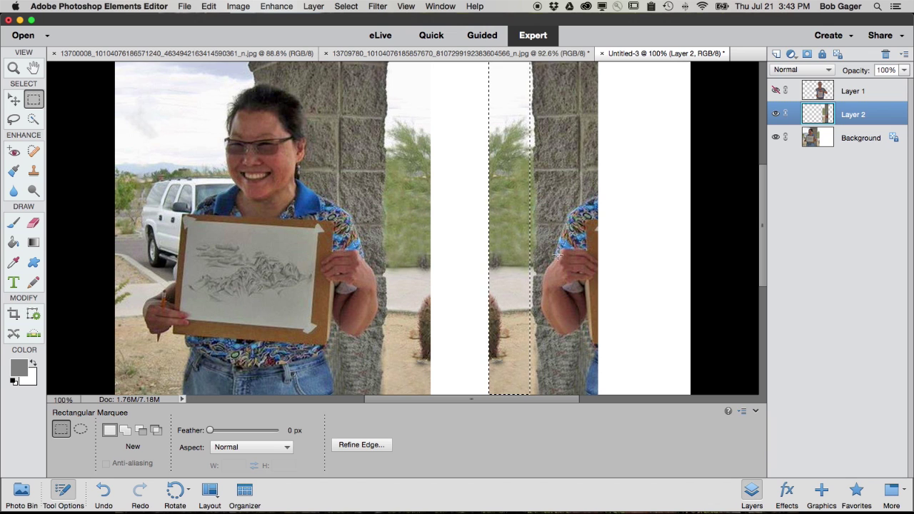
# Stretch the selected scenery strip leftward with the Recompose tool to fill the white gap, and commit
pyautogui.click(32, 316)
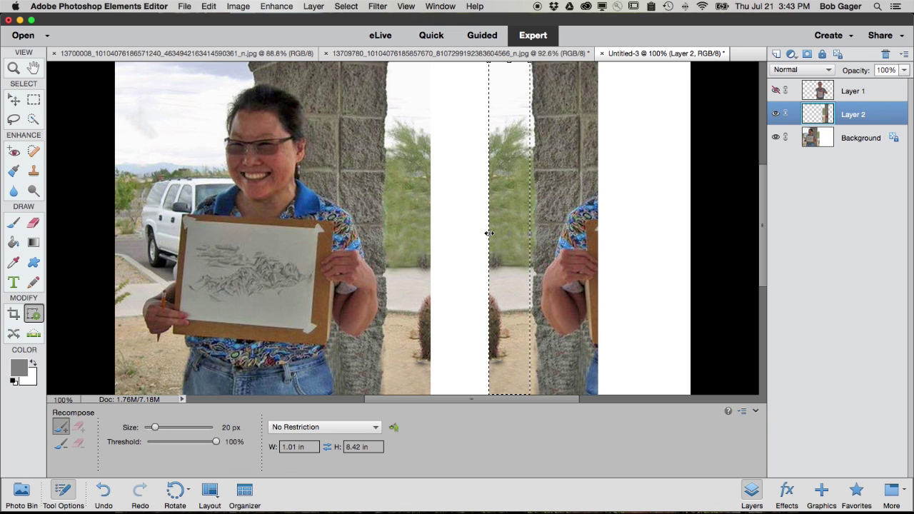
pyautogui.moveTo(489, 233); pyautogui.dragTo(431, 239)
pyautogui.scroll(-1, 401, 212)
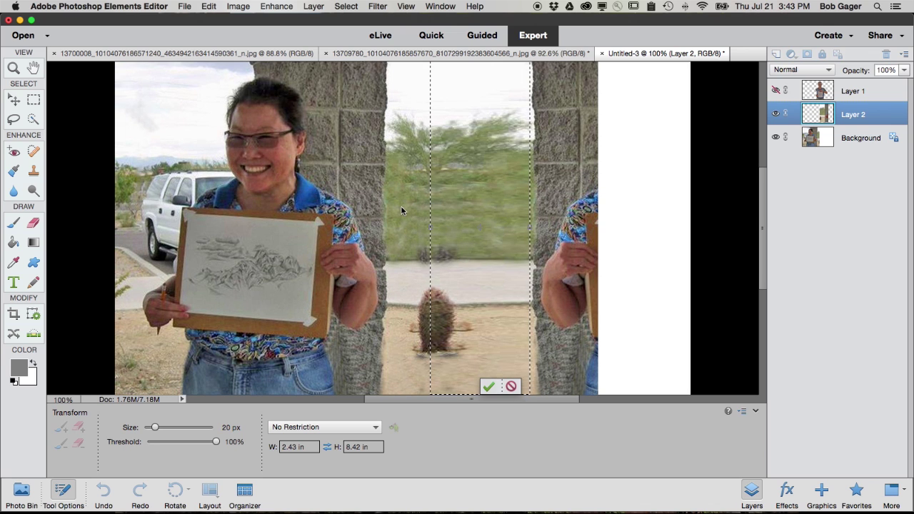
pyautogui.click(489, 388)
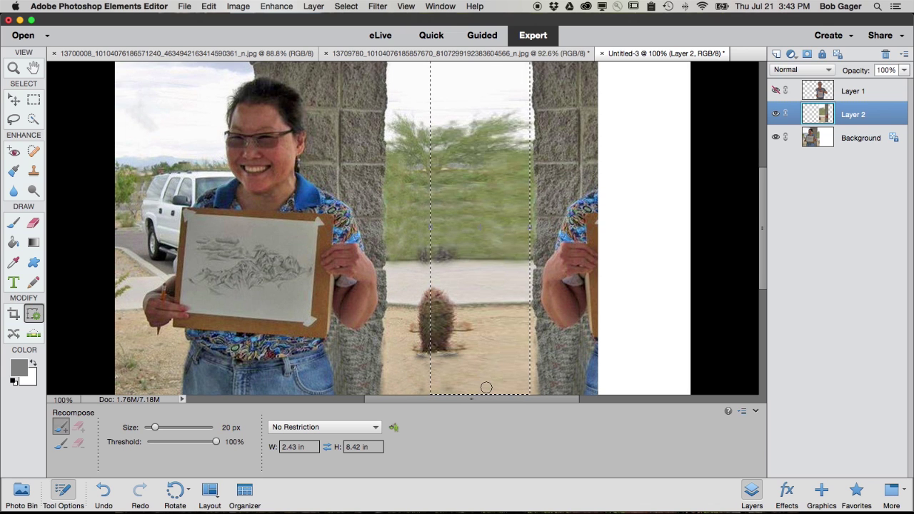
# Deselect, switch to the Move tool with Layer 2 active, and fit the whole image on screen
pyautogui.click(346, 7)
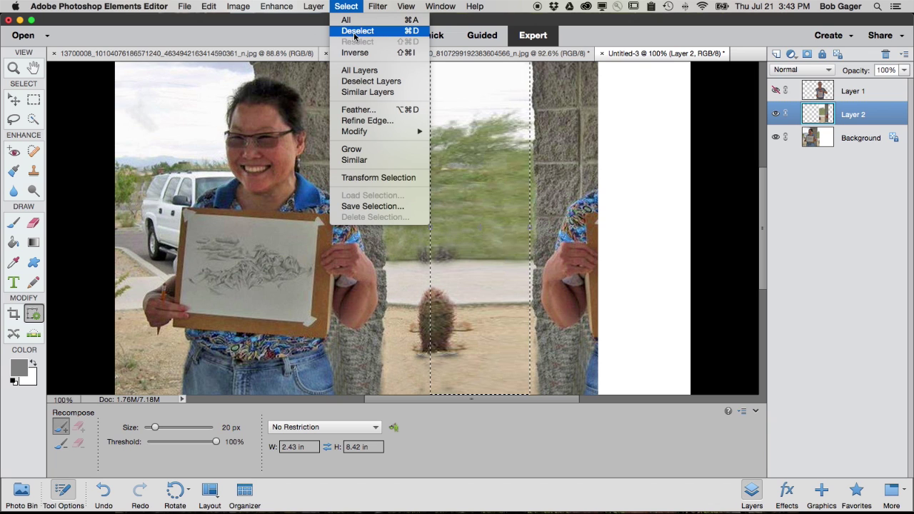
pyautogui.click(355, 31)
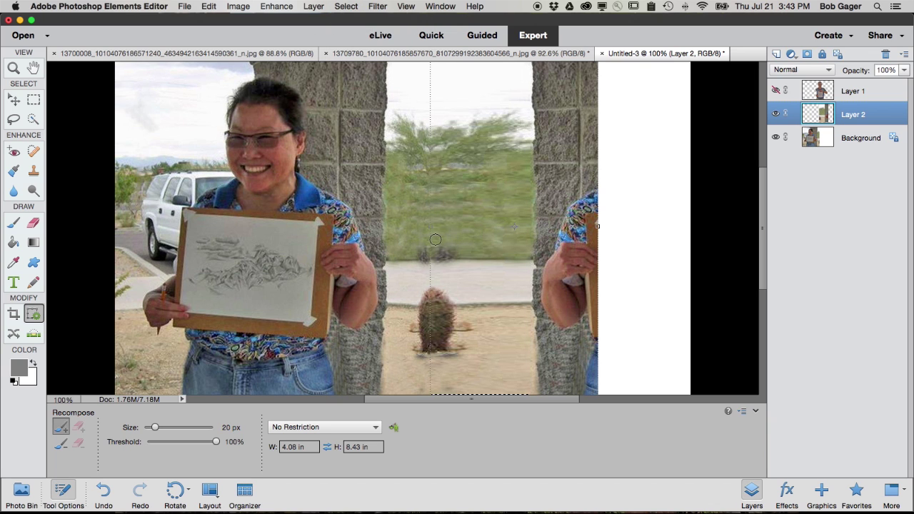
pyautogui.click(14, 101)
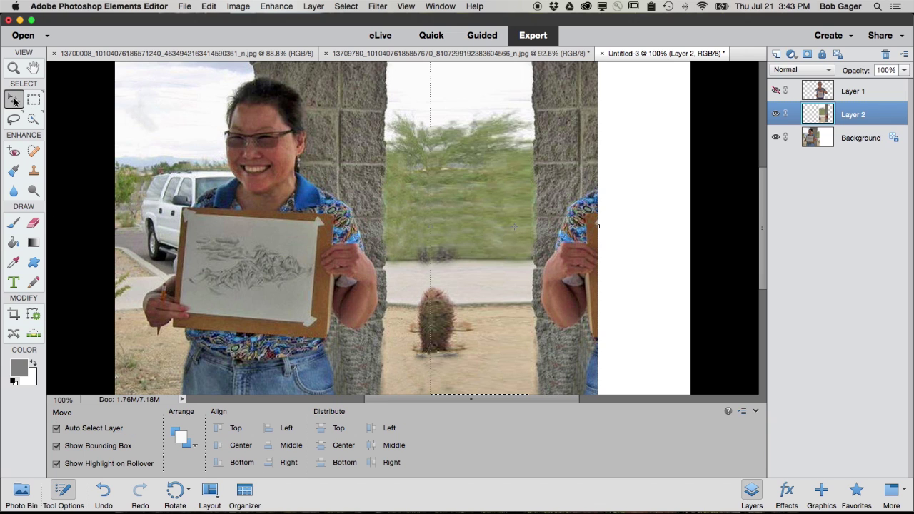
pyautogui.hotkey('alt', '[')
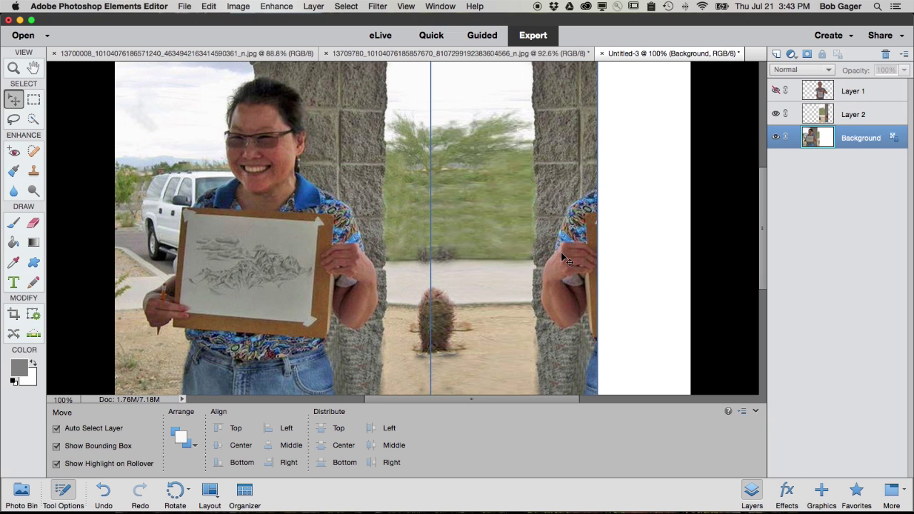
pyautogui.click(850, 115)
pyautogui.scroll(2, 580, 175)
pyautogui.scroll(-2, 579, 175)
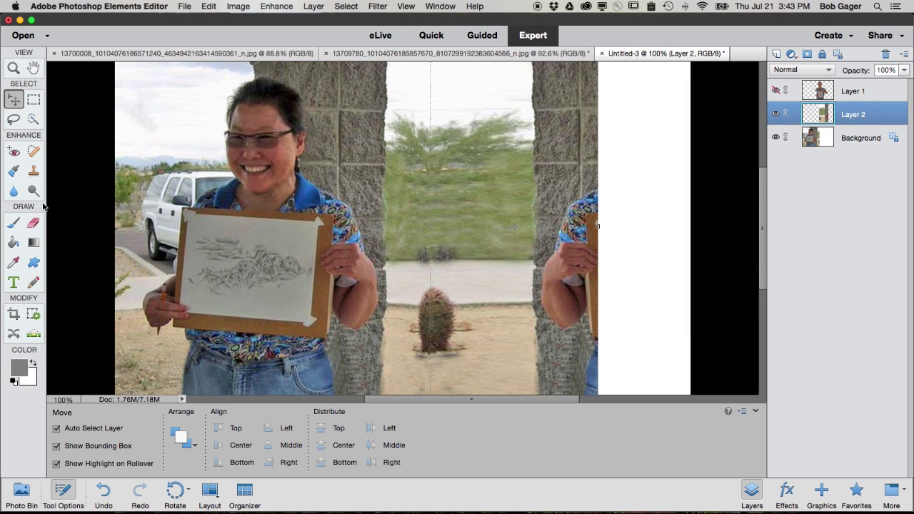
pyautogui.doubleClick(31, 69)
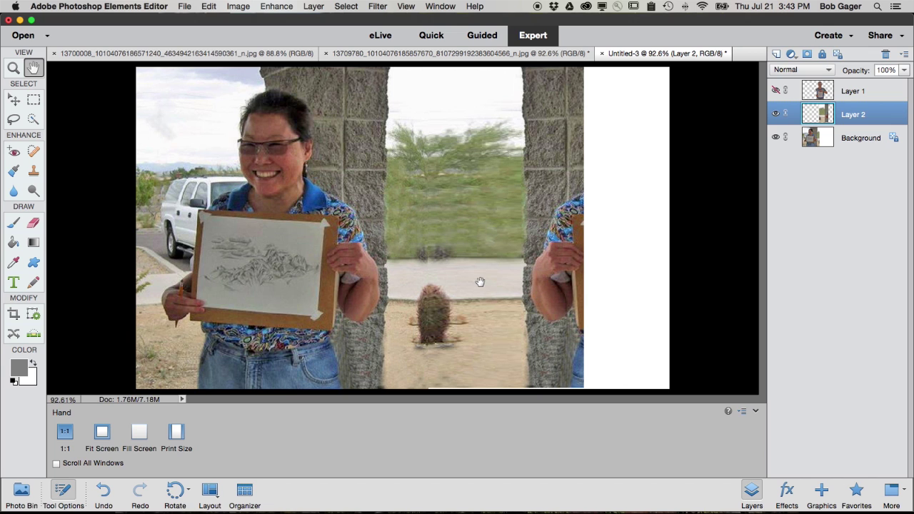
pyautogui.click(776, 90)
pyautogui.click(776, 91)
pyautogui.click(777, 91)
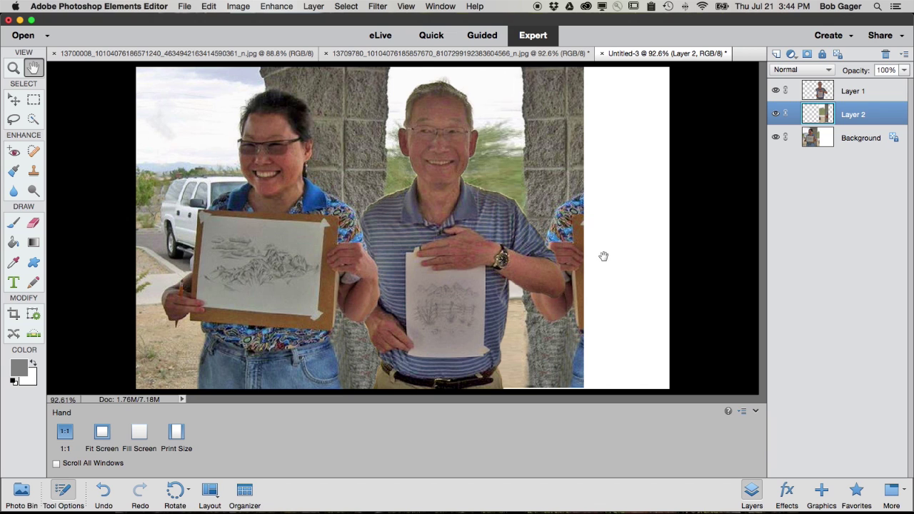
pyautogui.click(776, 91)
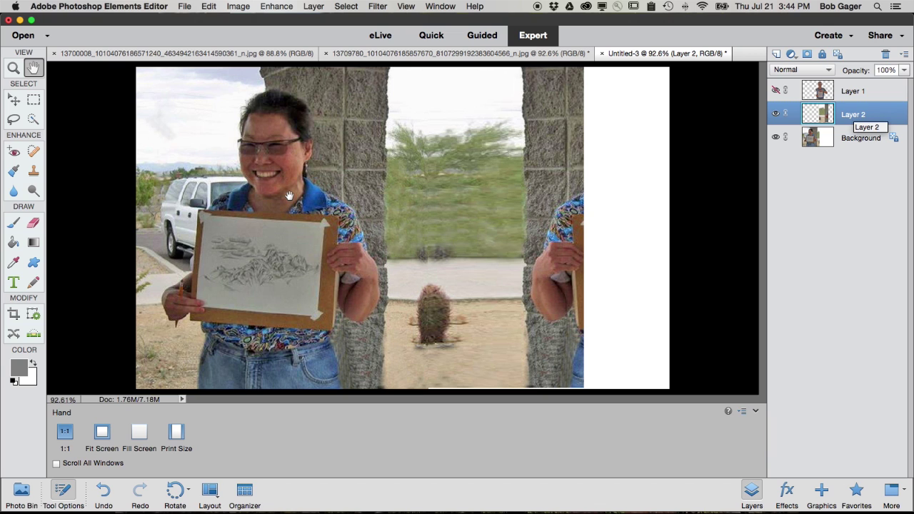
# Clone Stamp stone texture from the right pillar over the mirrored shirt and blue sleeve
pyautogui.click(32, 171)
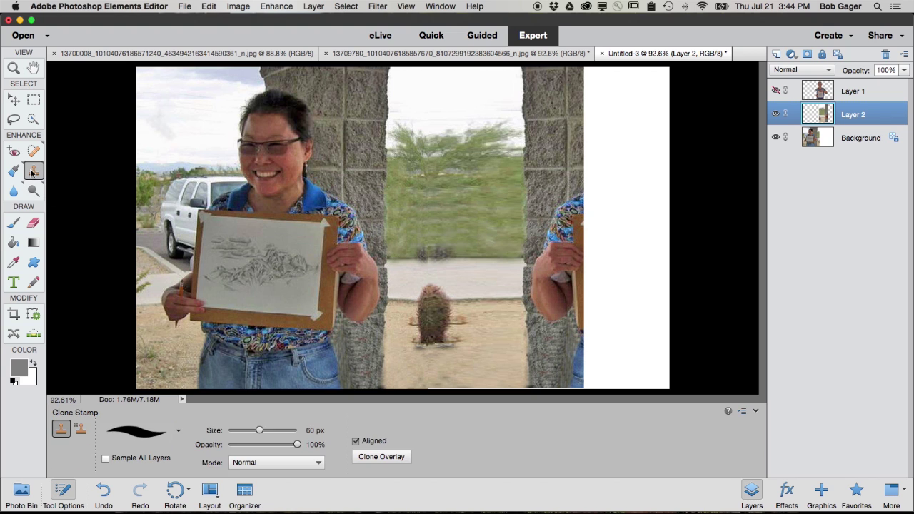
pyautogui.keyDown('alt'); pyautogui.click(566, 117); pyautogui.keyUp('alt')
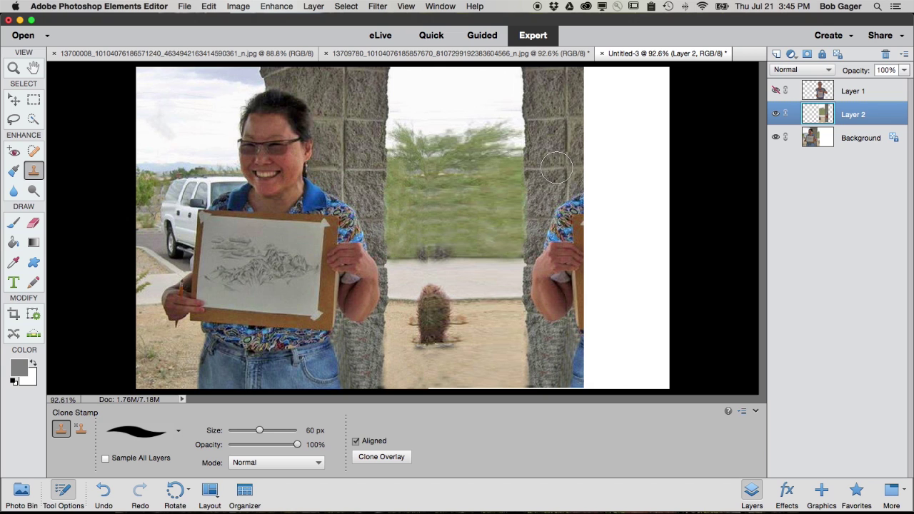
pyautogui.moveTo(564, 177)
pyautogui.mouseDown()
pyautogui.moveTo(568, 203)
pyautogui.moveTo(562, 161)
pyautogui.moveTo(546, 166)
pyautogui.moveTo(571, 169)
pyautogui.moveTo(565, 301)
pyautogui.moveTo(567, 169)
pyautogui.mouseUp()
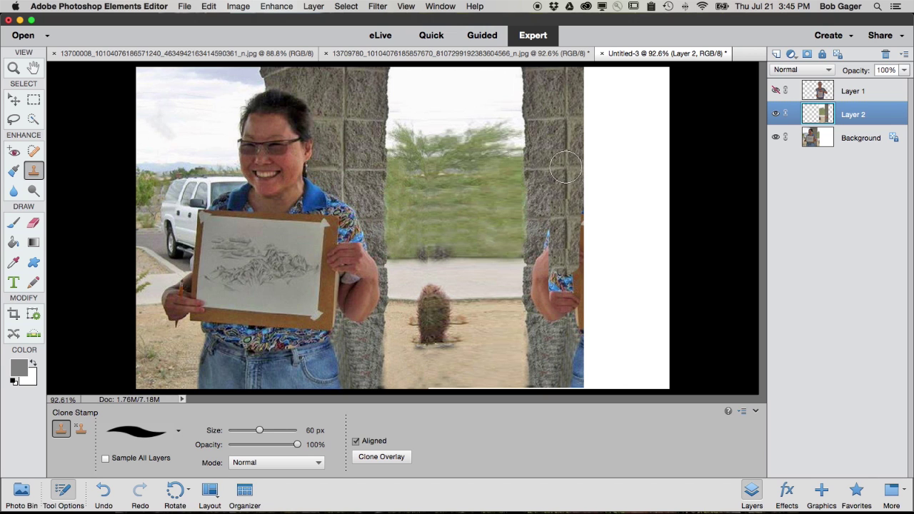
pyautogui.moveTo(561, 217)
pyautogui.mouseDown()
pyautogui.moveTo(541, 300)
pyautogui.moveTo(557, 311)
pyautogui.moveTo(575, 304)
pyautogui.moveTo(579, 223)
pyautogui.moveTo(577, 326)
pyautogui.moveTo(588, 316)
pyautogui.moveTo(588, 302)
pyautogui.moveTo(571, 379)
pyautogui.moveTo(588, 369)
pyautogui.mouseUp()
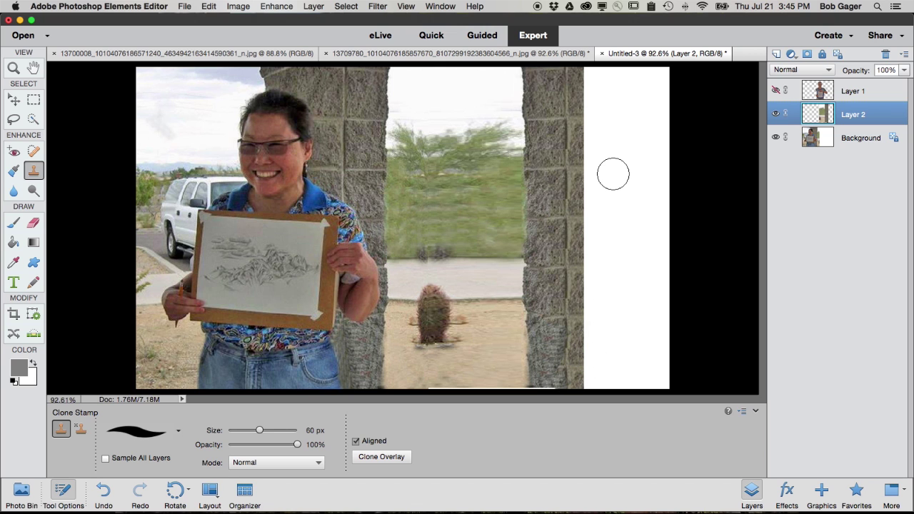
# Show the man's layer and apply the second suggested crop framing
pyautogui.click(15, 101)
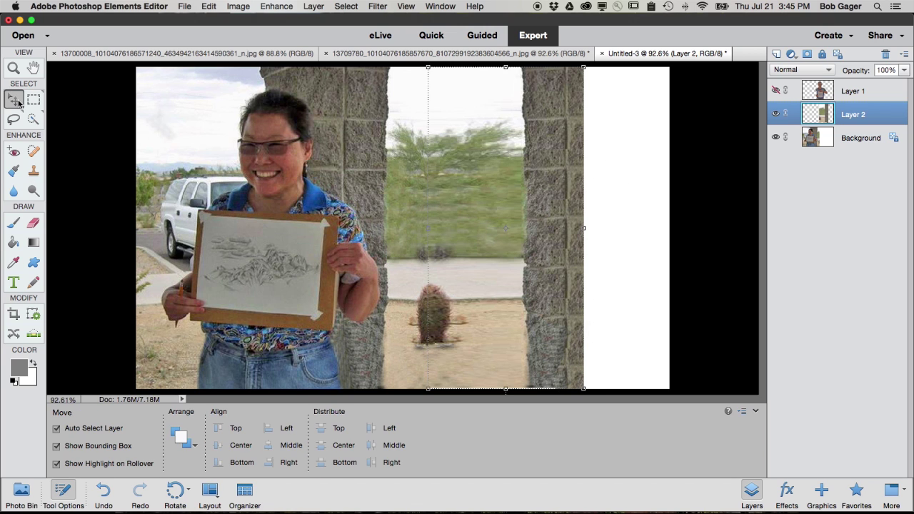
pyautogui.click(776, 91)
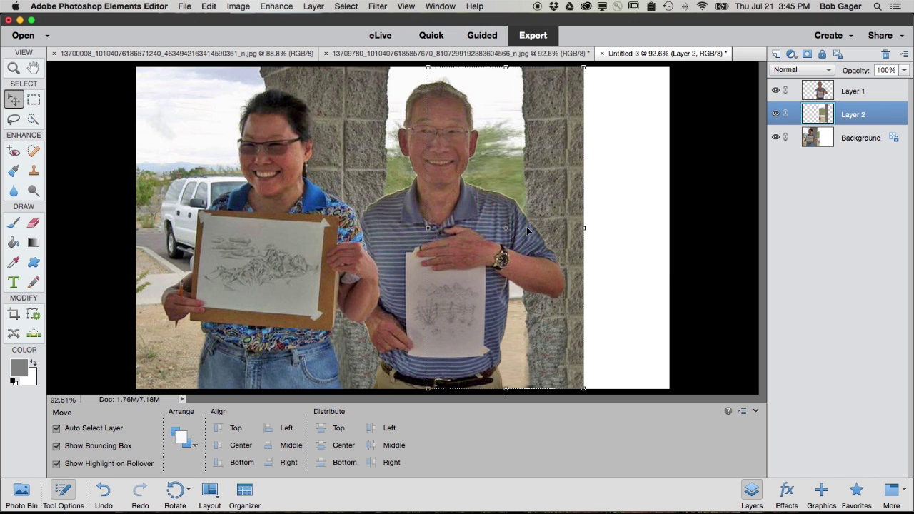
pyautogui.click(13, 316)
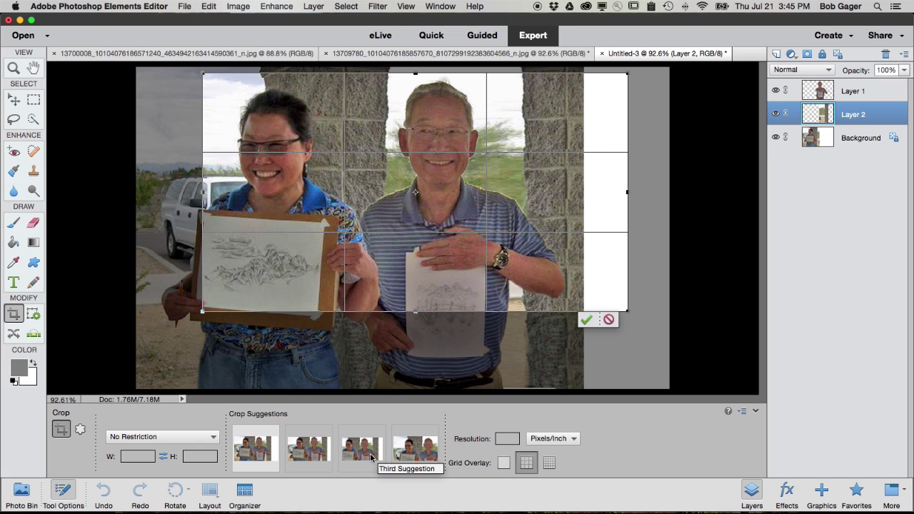
pyautogui.click(309, 452)
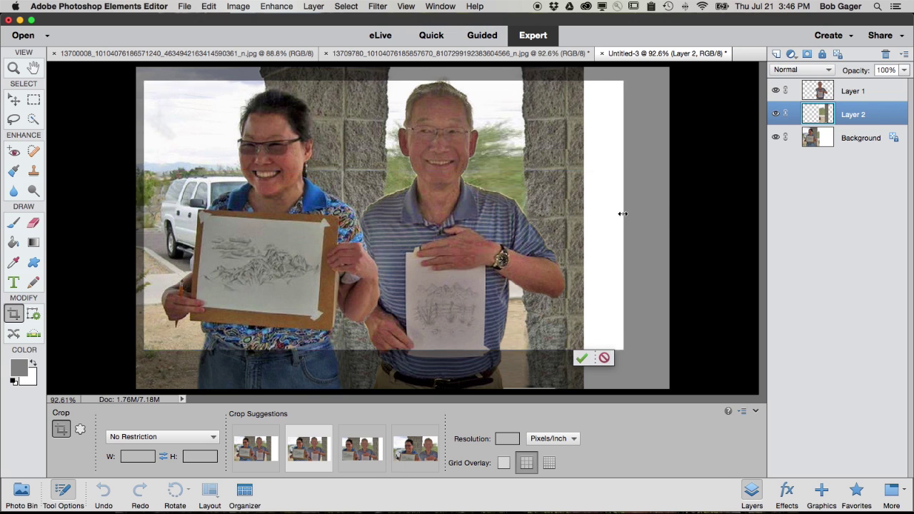
# Pull the crop's right edge in, extend the top and bottom slightly, and commit the crop
pyautogui.moveTo(621, 214); pyautogui.dragTo(576, 216)
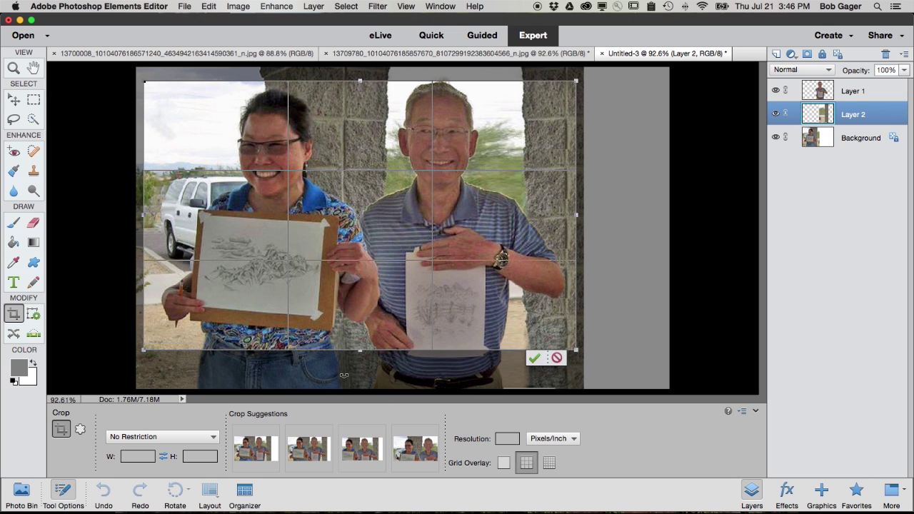
pyautogui.moveTo(361, 351); pyautogui.dragTo(361, 363)
pyautogui.moveTo(364, 81); pyautogui.dragTo(361, 68)
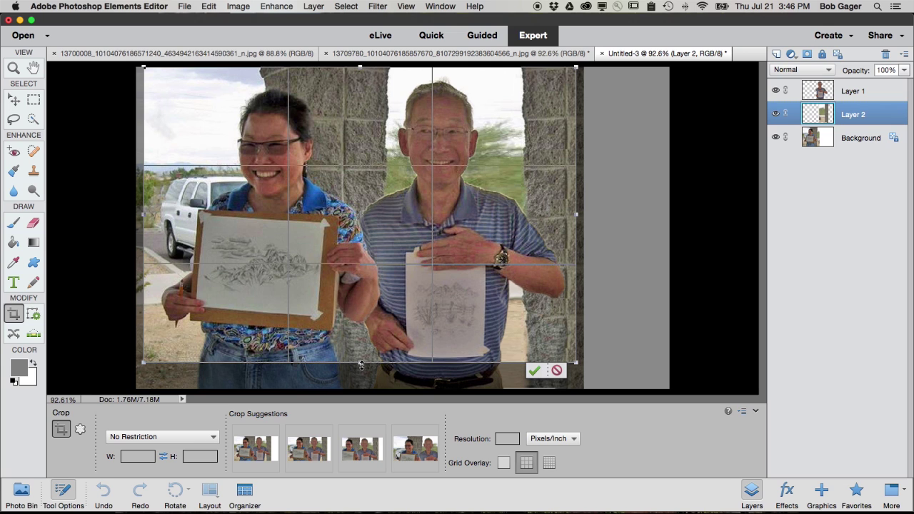
pyautogui.moveTo(360, 362); pyautogui.dragTo(359, 376)
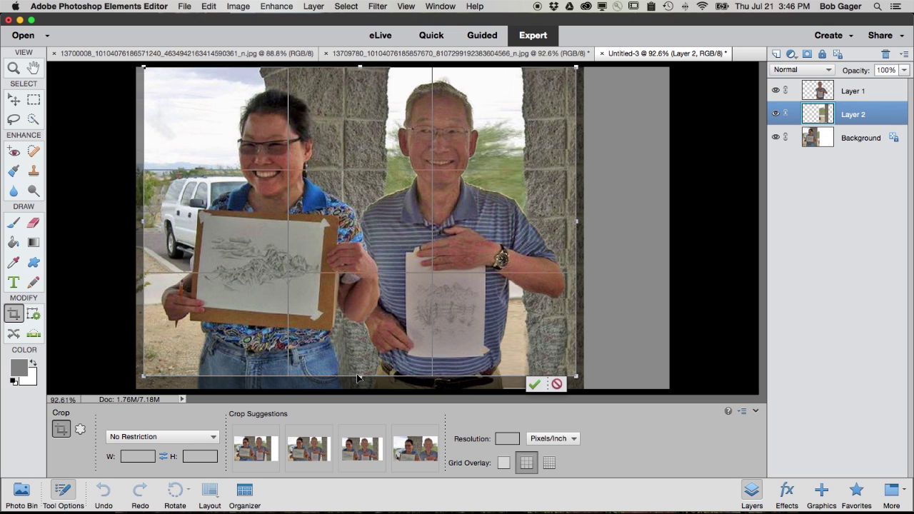
pyautogui.click(534, 385)
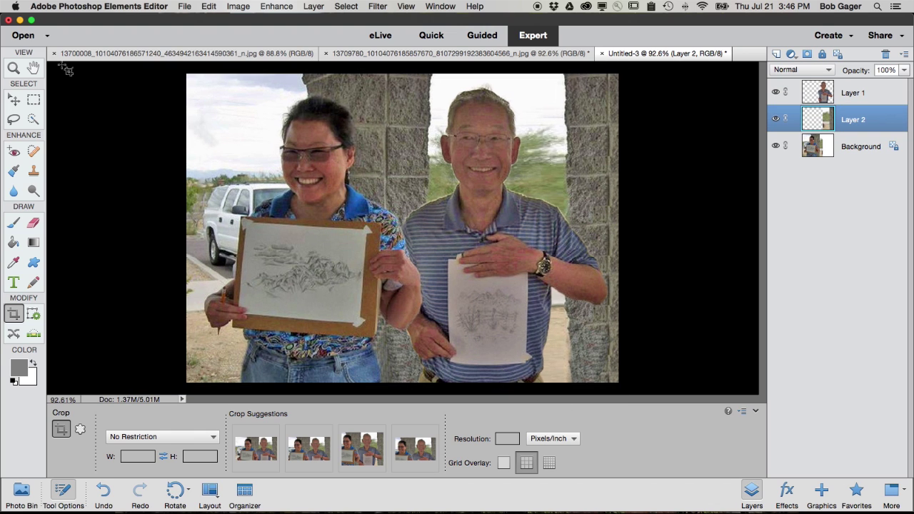
# Choose the Hand tool and make the man's Layer 1 active in the Layers panel
pyautogui.click(33, 68)
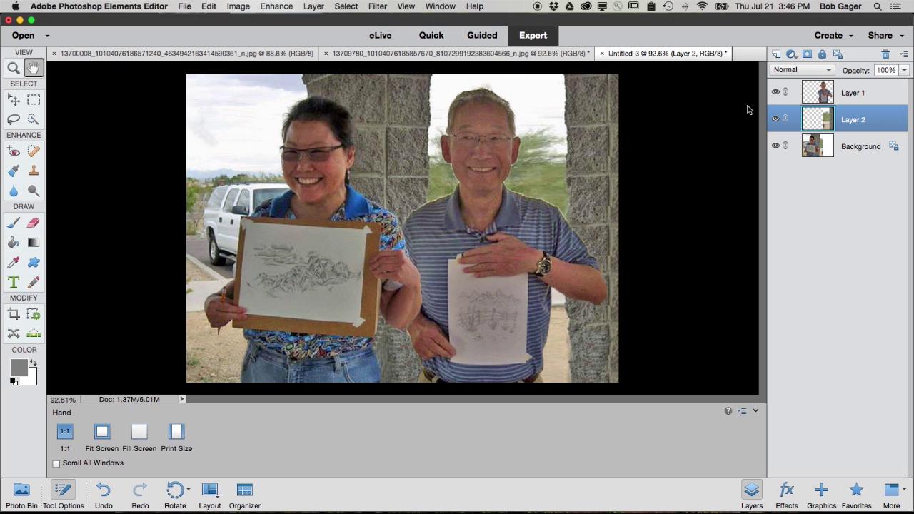
pyautogui.click(823, 94)
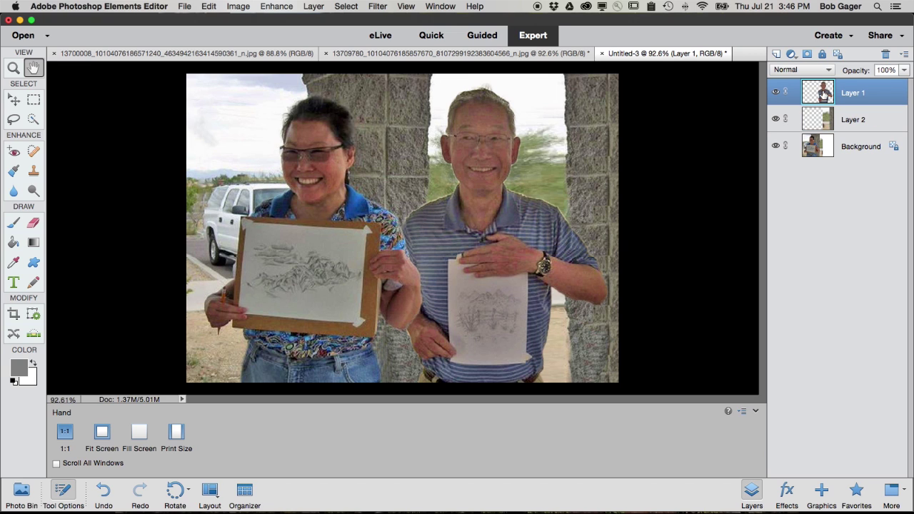
# Add a Levels adjustment clipped to Layer 1, with input levels 14 and 1.10
pyautogui.click(791, 55)
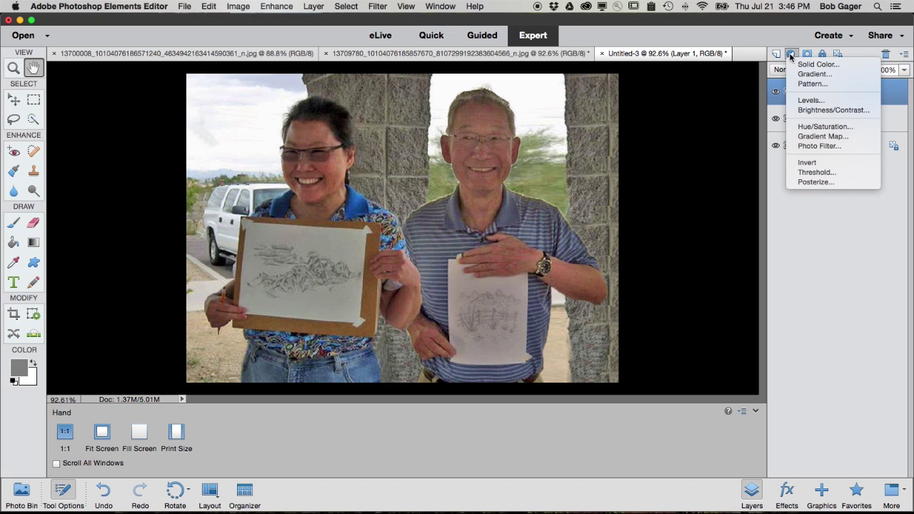
pyautogui.click(823, 106)
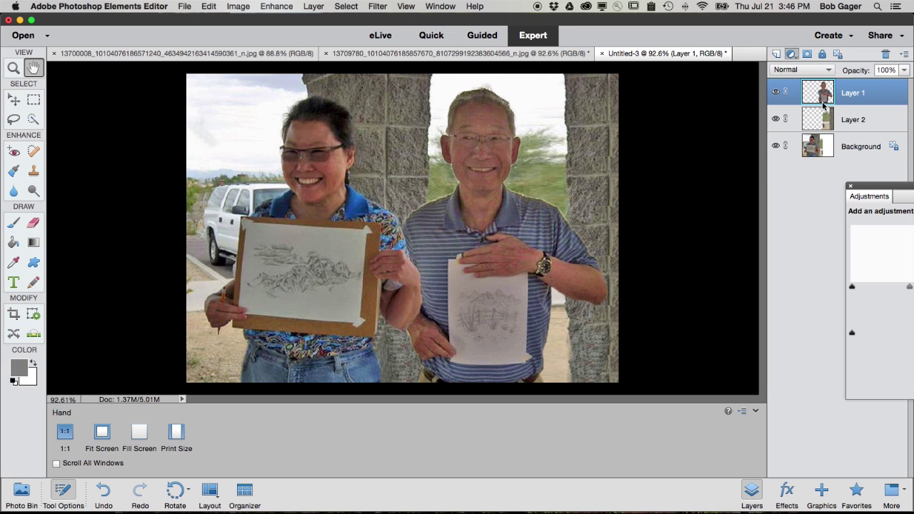
pyautogui.moveTo(881, 188); pyautogui.dragTo(664, 200)
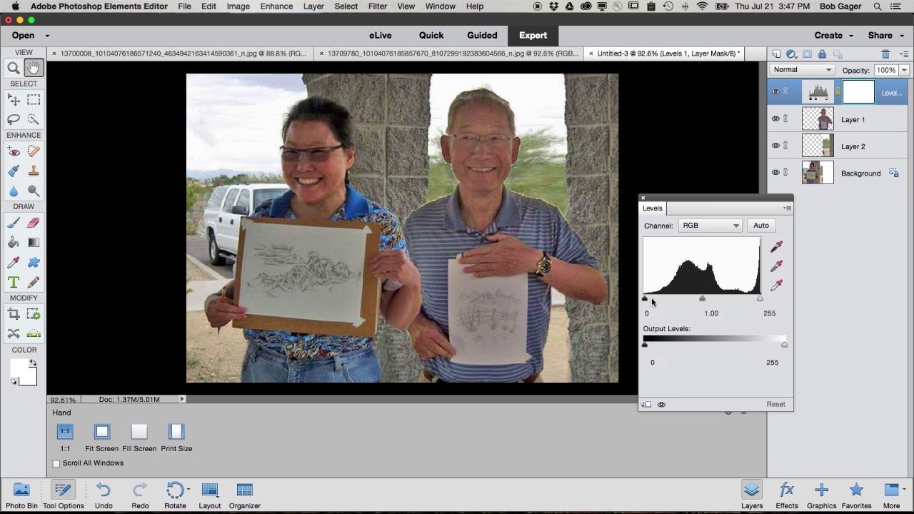
pyautogui.click(647, 405)
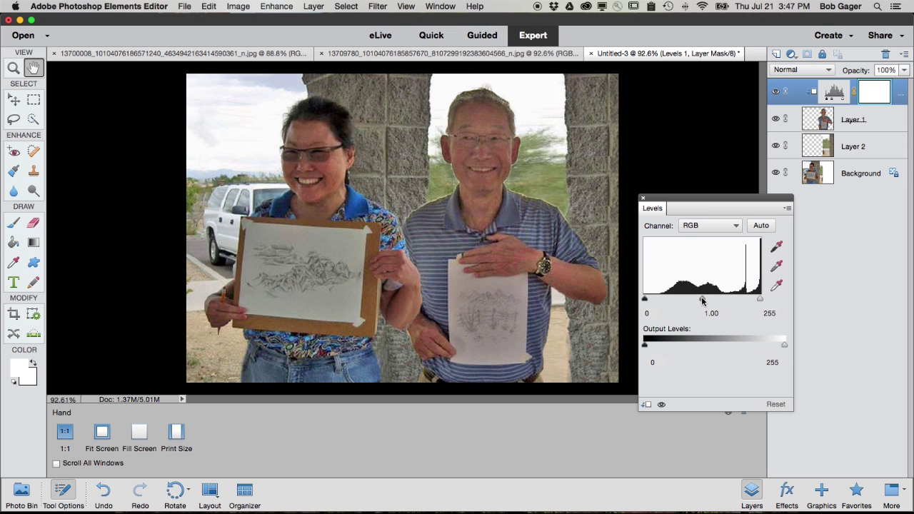
pyautogui.moveTo(704, 301); pyautogui.dragTo(652, 301)
# Raise the Levels Red channel midtone to 1.12 and close the Levels settings
pyautogui.click(705, 227)
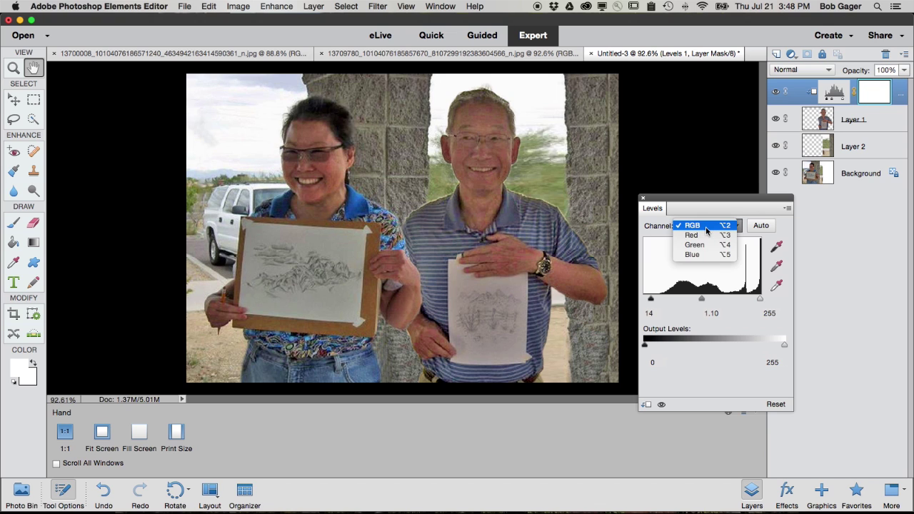
pyautogui.click(706, 235)
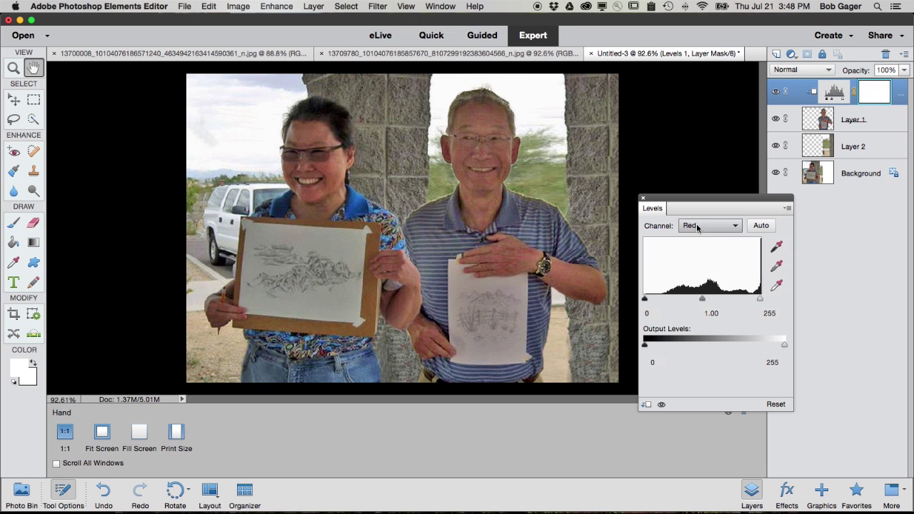
pyautogui.moveTo(705, 303)
pyautogui.mouseDown()
pyautogui.moveTo(741, 300)
pyautogui.moveTo(654, 302)
pyautogui.moveTo(737, 301)
pyautogui.moveTo(698, 305)
pyautogui.mouseUp()
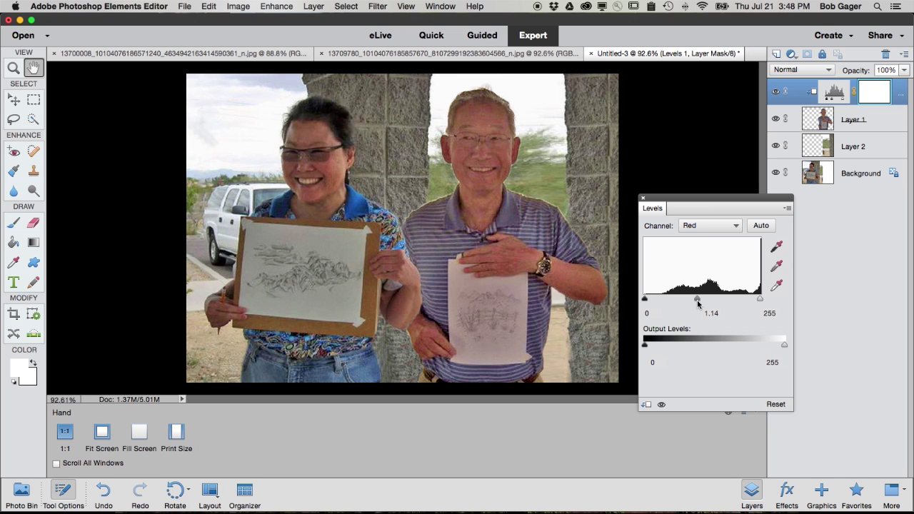
pyautogui.moveTo(698, 304); pyautogui.dragTo(699, 304)
pyautogui.click(643, 199)
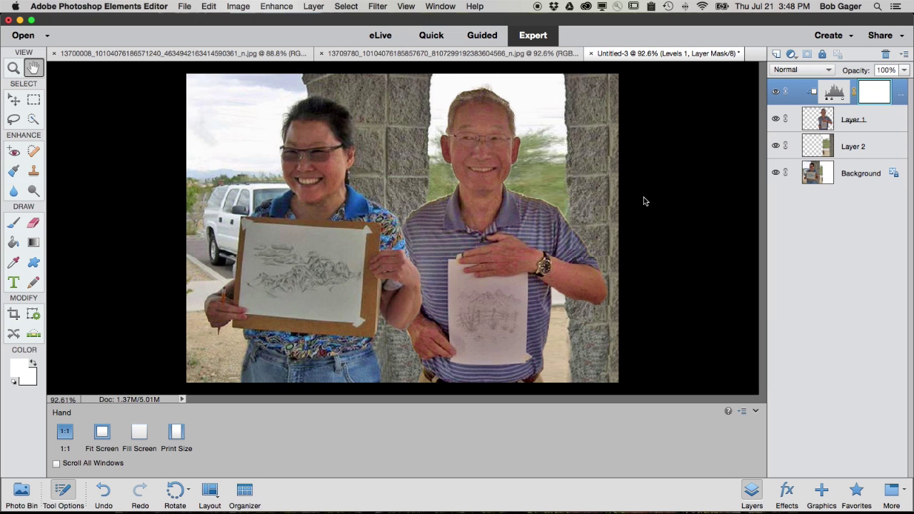
# Zoom in on the man's face and make Layer 1 active
pyautogui.click(13, 68)
pyautogui.click(501, 190)
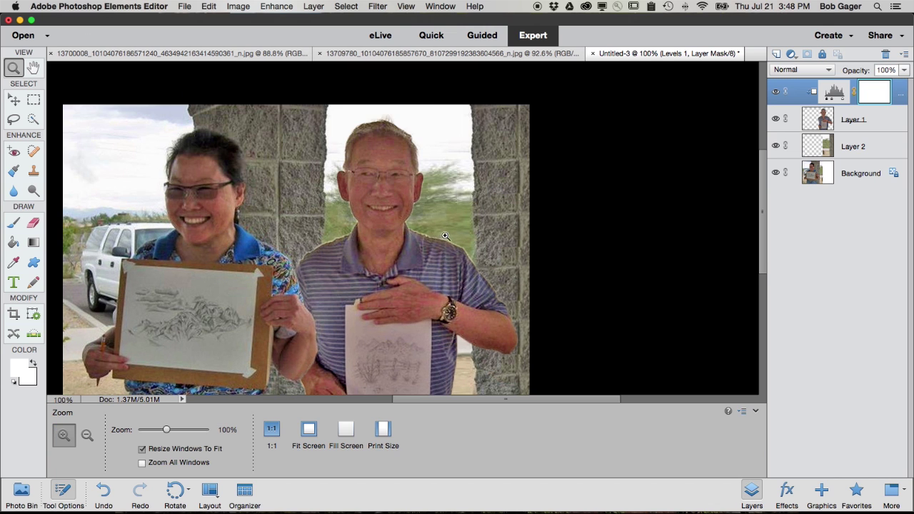
pyautogui.click(407, 239)
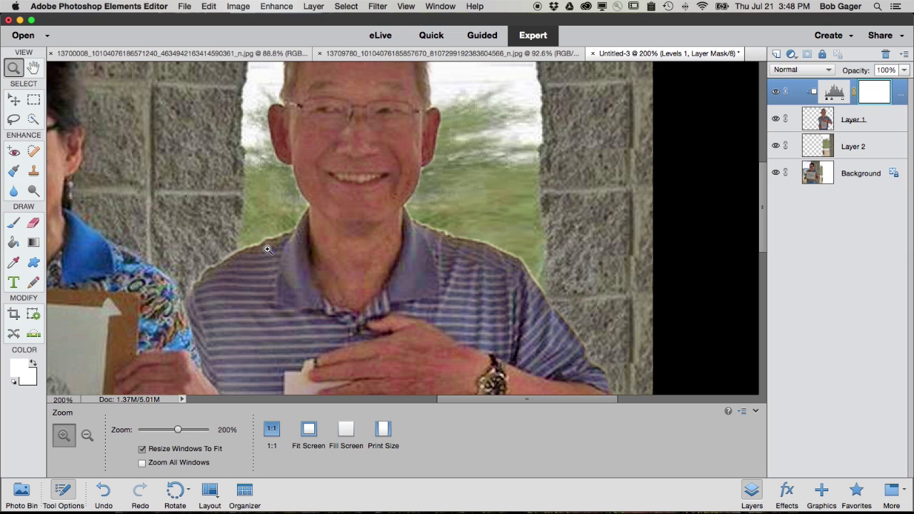
pyautogui.click(877, 120)
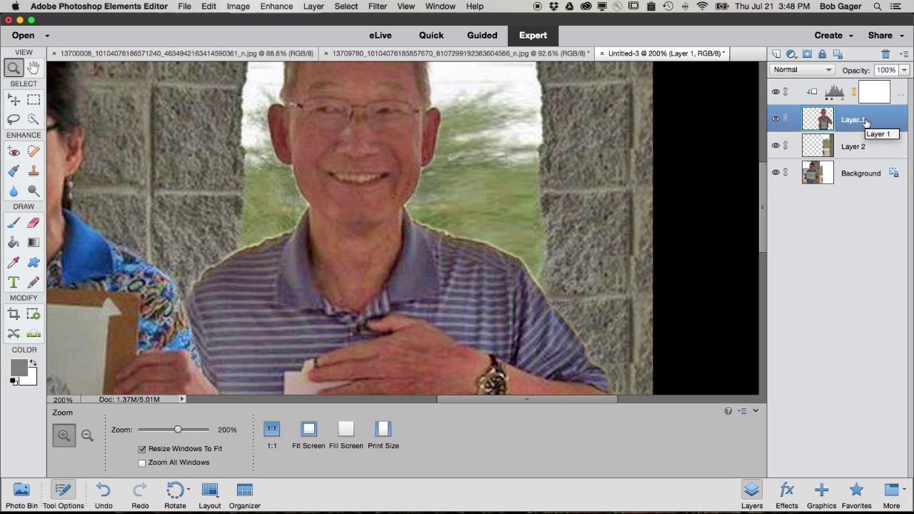
# Choose the Eraser with a soft brush and reduce its size to 8 px
pyautogui.click(32, 223)
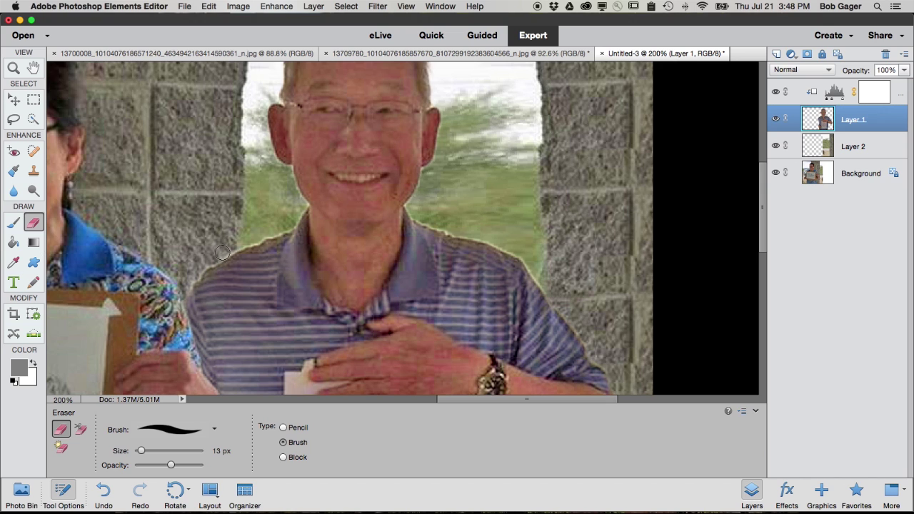
pyautogui.click(168, 433)
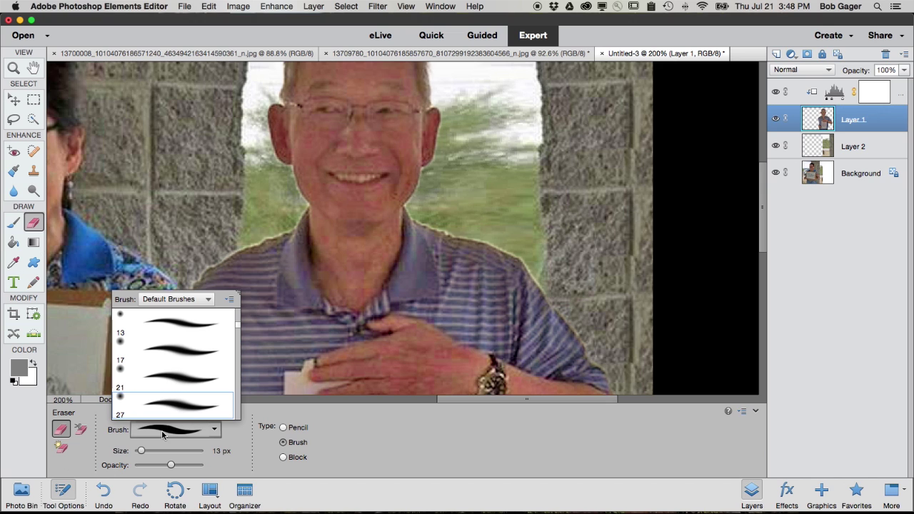
pyautogui.click(171, 380)
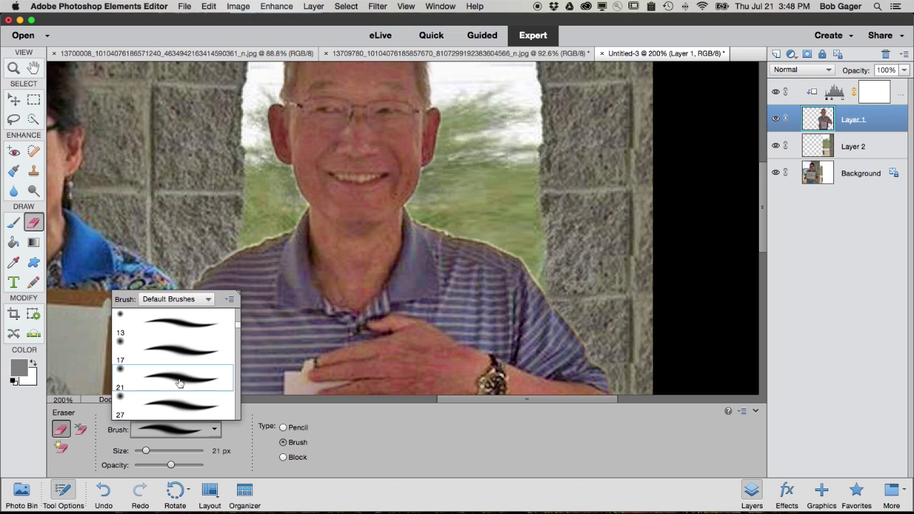
pyautogui.doubleClick(184, 378)
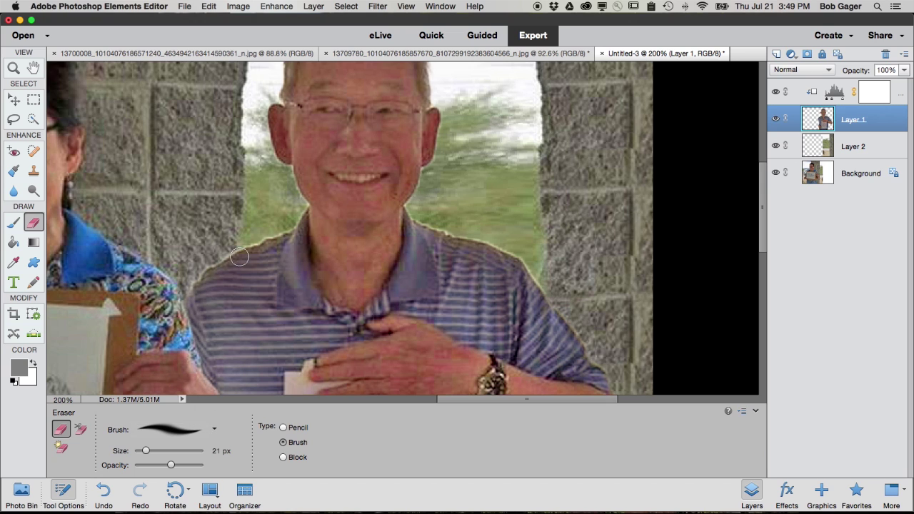
pyautogui.moveTo(146, 450)
pyautogui.mouseDown()
pyautogui.moveTo(175, 467)
pyautogui.moveTo(161, 466)
pyautogui.mouseUp()
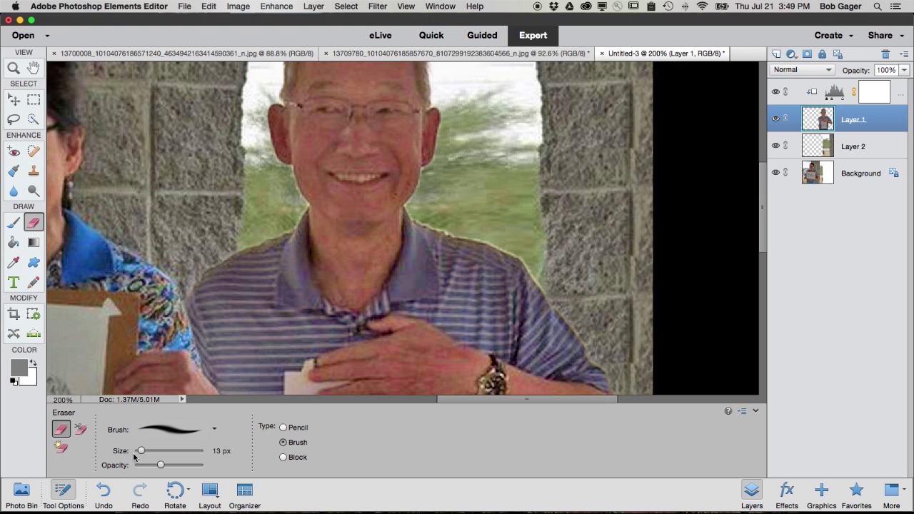
pyautogui.moveTo(141, 451); pyautogui.dragTo(138, 453)
# Erase the halo fringe along the man's jaw, shoulder and forearm edges
pyautogui.moveTo(288, 168)
pyautogui.mouseDown()
pyautogui.moveTo(293, 228)
pyautogui.moveTo(303, 212)
pyautogui.moveTo(290, 228)
pyautogui.moveTo(312, 209)
pyautogui.moveTo(289, 168)
pyautogui.moveTo(306, 204)
pyautogui.moveTo(288, 232)
pyautogui.moveTo(252, 244)
pyautogui.moveTo(305, 204)
pyautogui.moveTo(286, 171)
pyautogui.mouseUp()
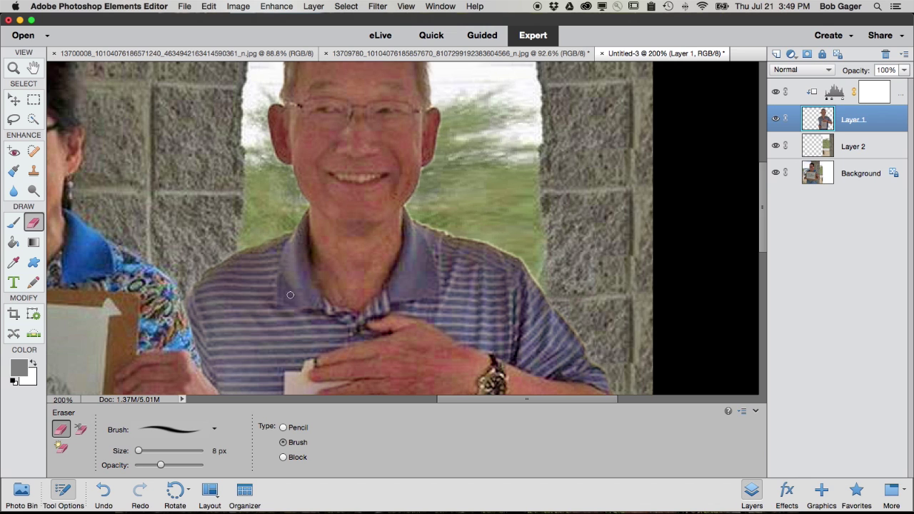
pyautogui.scroll(-10, 294, 296)
pyautogui.scroll(6, 294, 296)
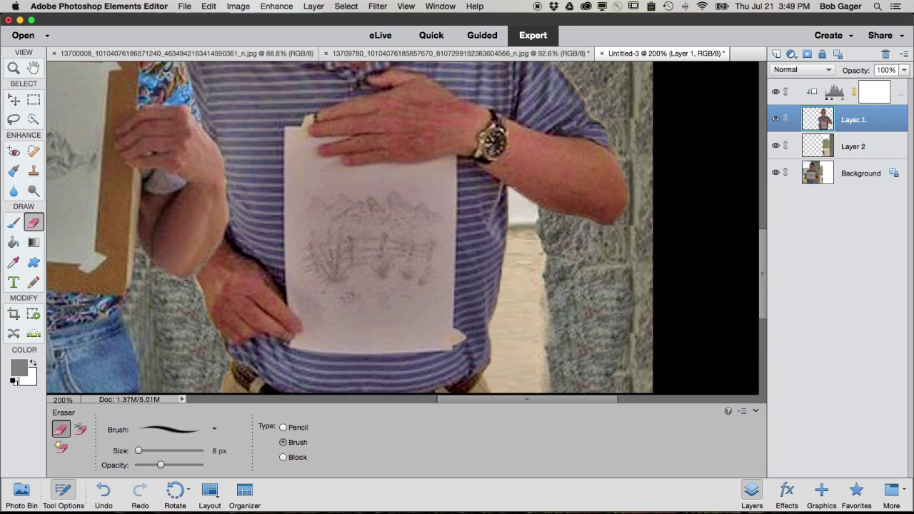
pyautogui.moveTo(186, 283)
pyautogui.mouseDown()
pyautogui.moveTo(200, 293)
pyautogui.moveTo(197, 281)
pyautogui.moveTo(227, 361)
pyautogui.mouseUp()
pyautogui.doubleClick(33, 69)
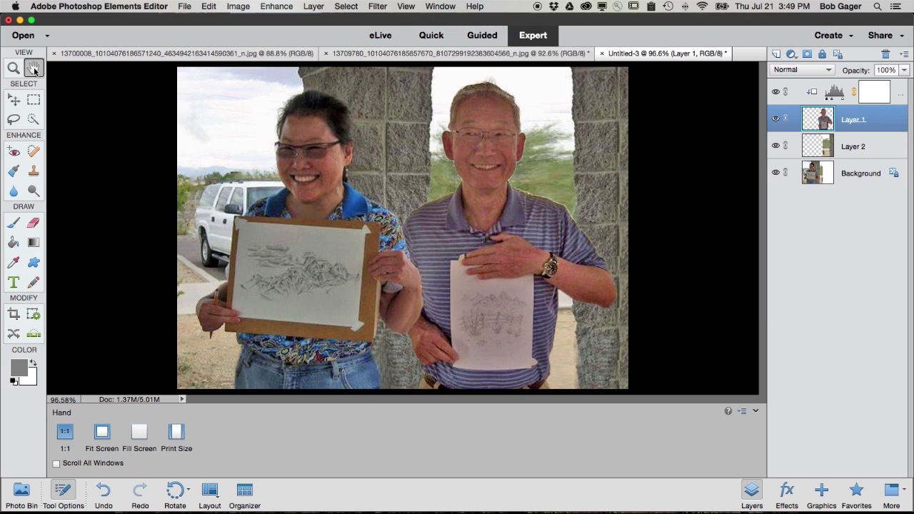